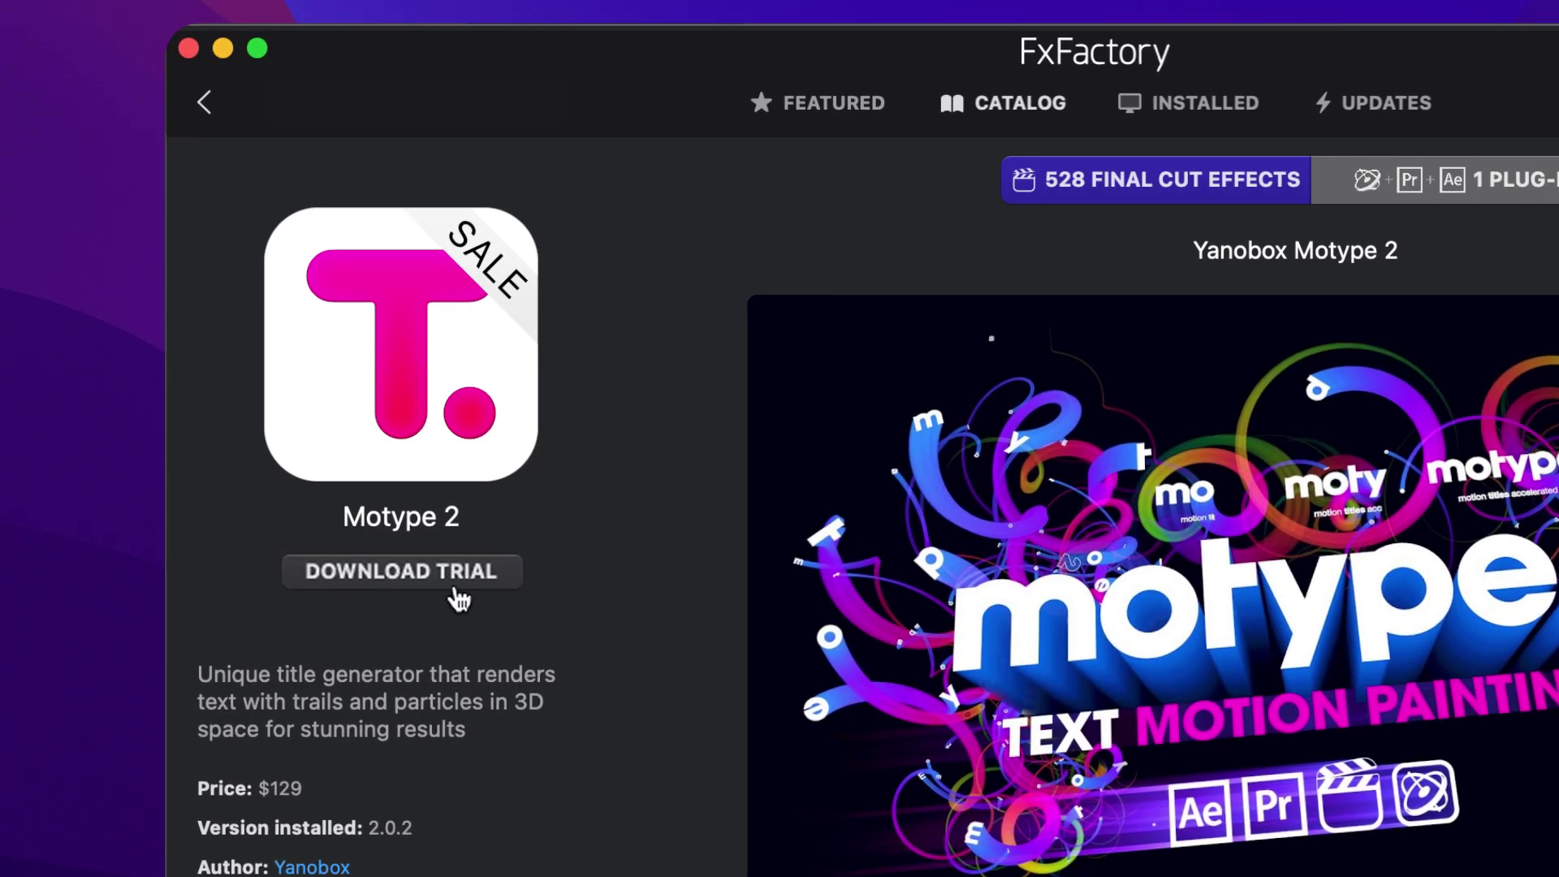
# Step: Download and install the Motype 2 trial from its FxFactory catalog page
pyautogui.click(496, 579)
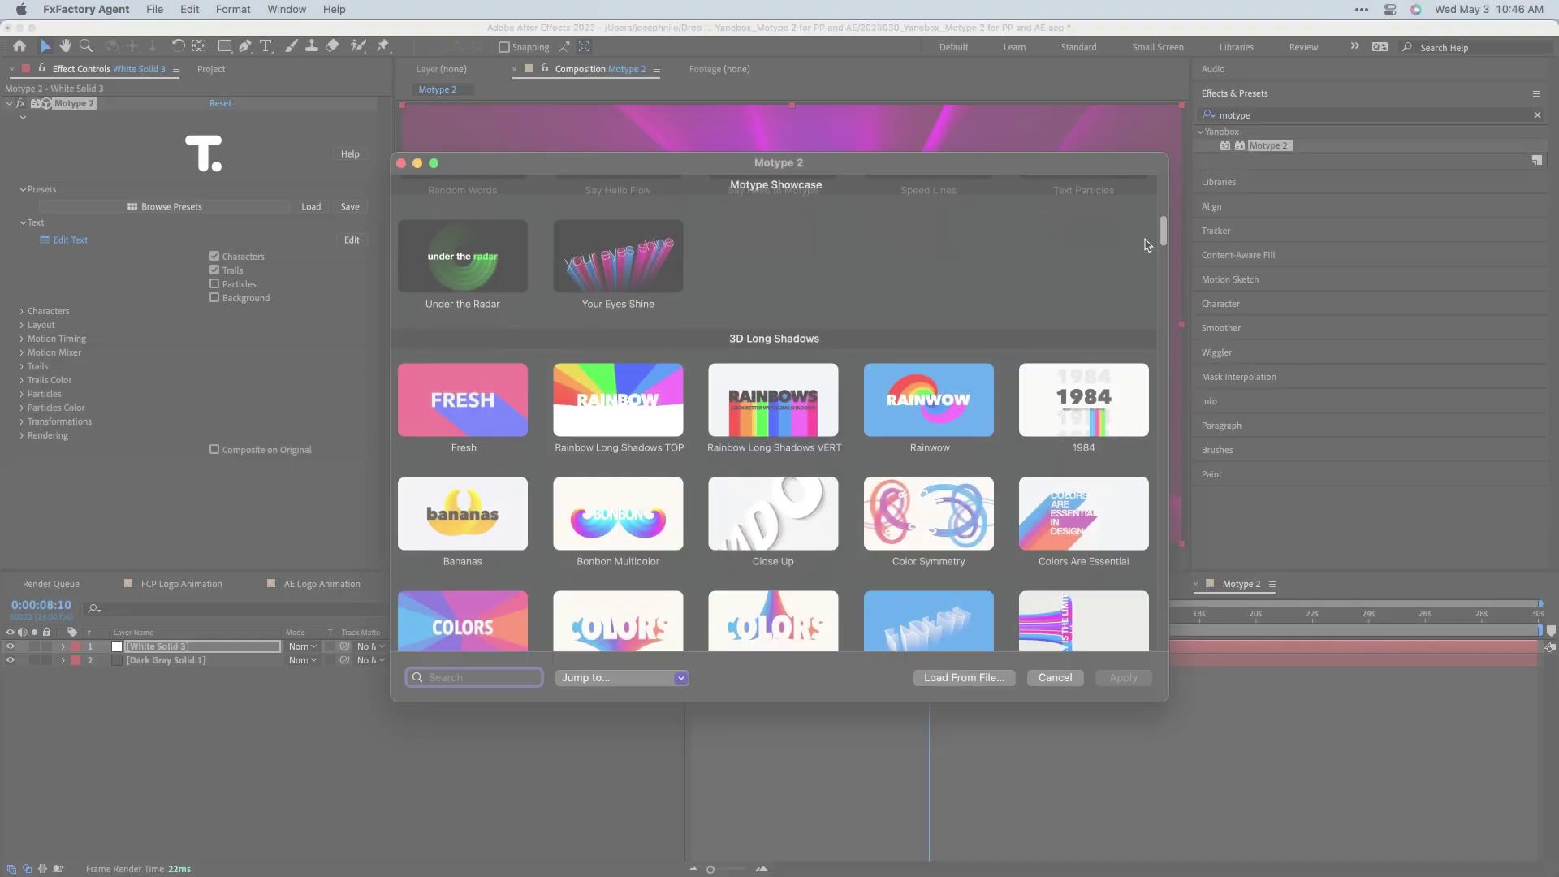
# Step: Scroll through the Motype 2 presets, then orbit the 3D credits composition around the names
pyautogui.scroll(-5, 1153, 268)
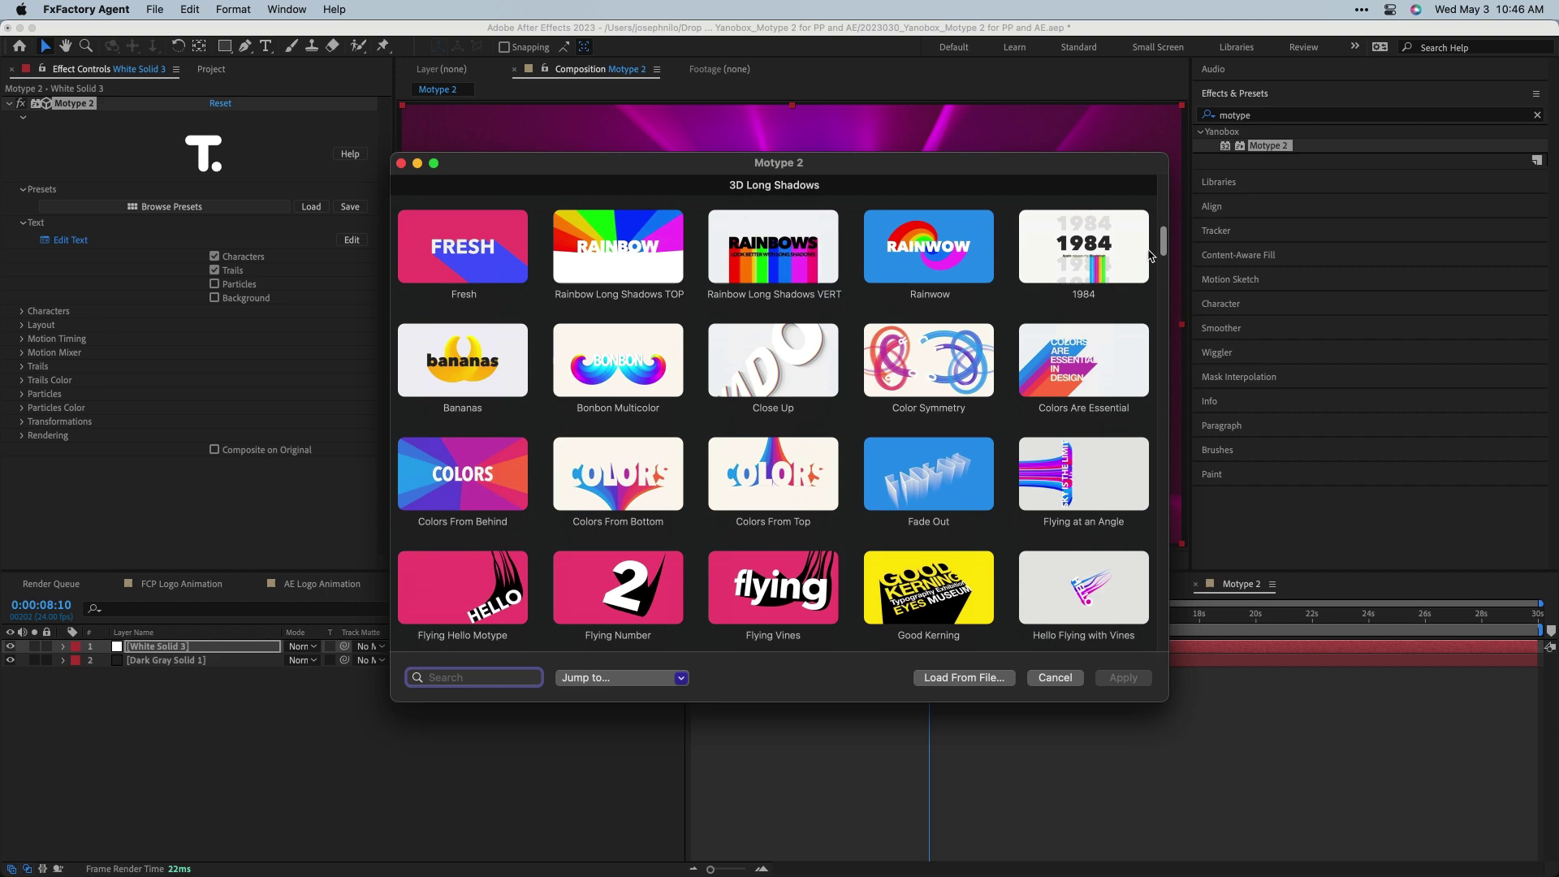
pyautogui.scroll(-15, 1269, 248)
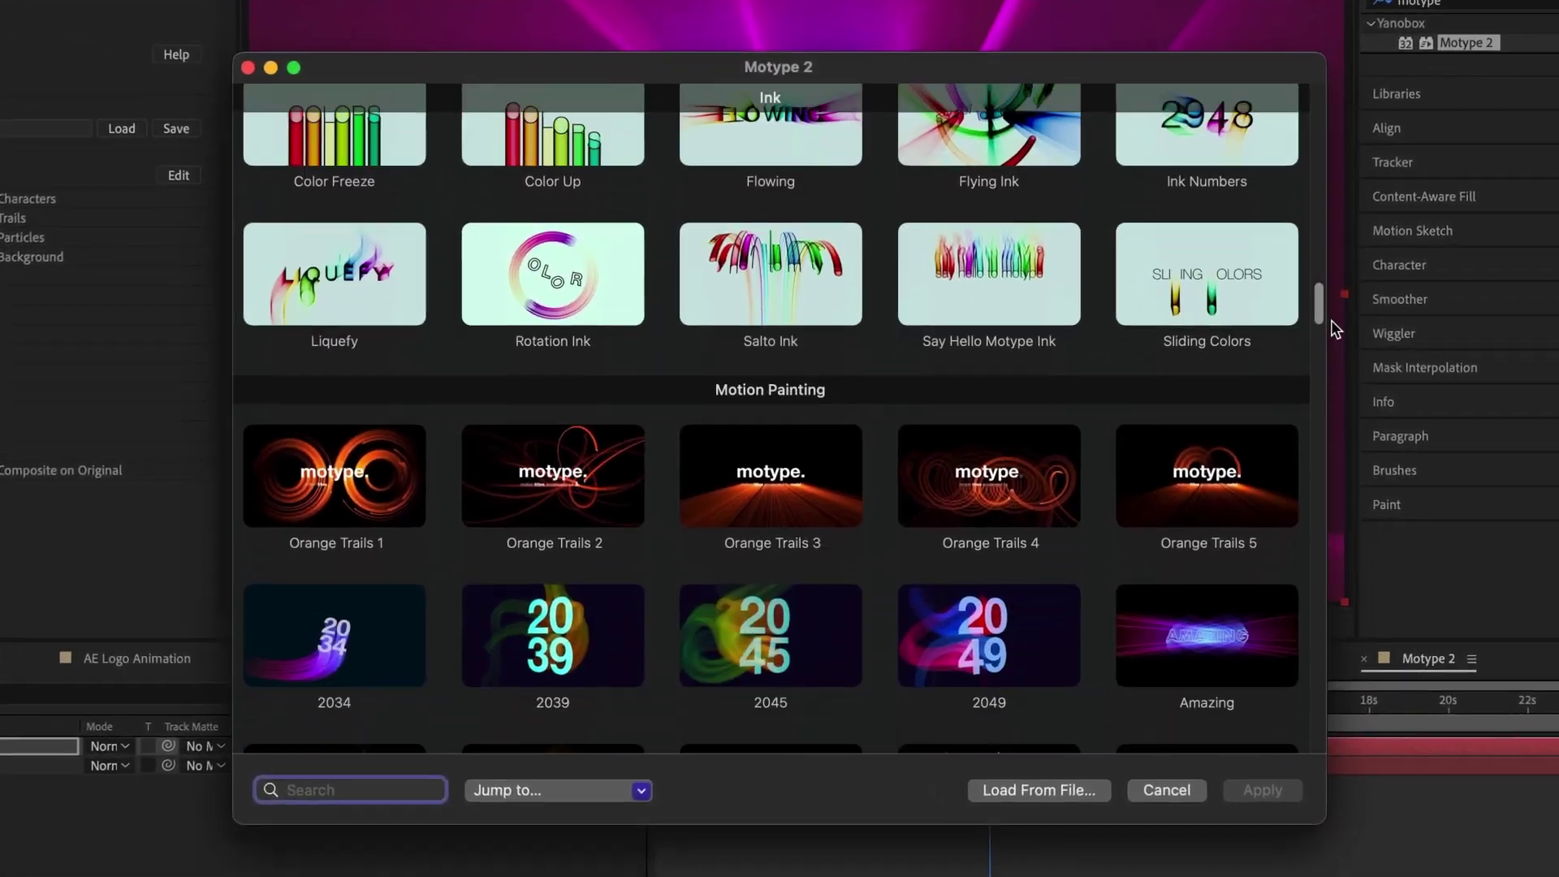
pyautogui.scroll(-15, 1332, 320)
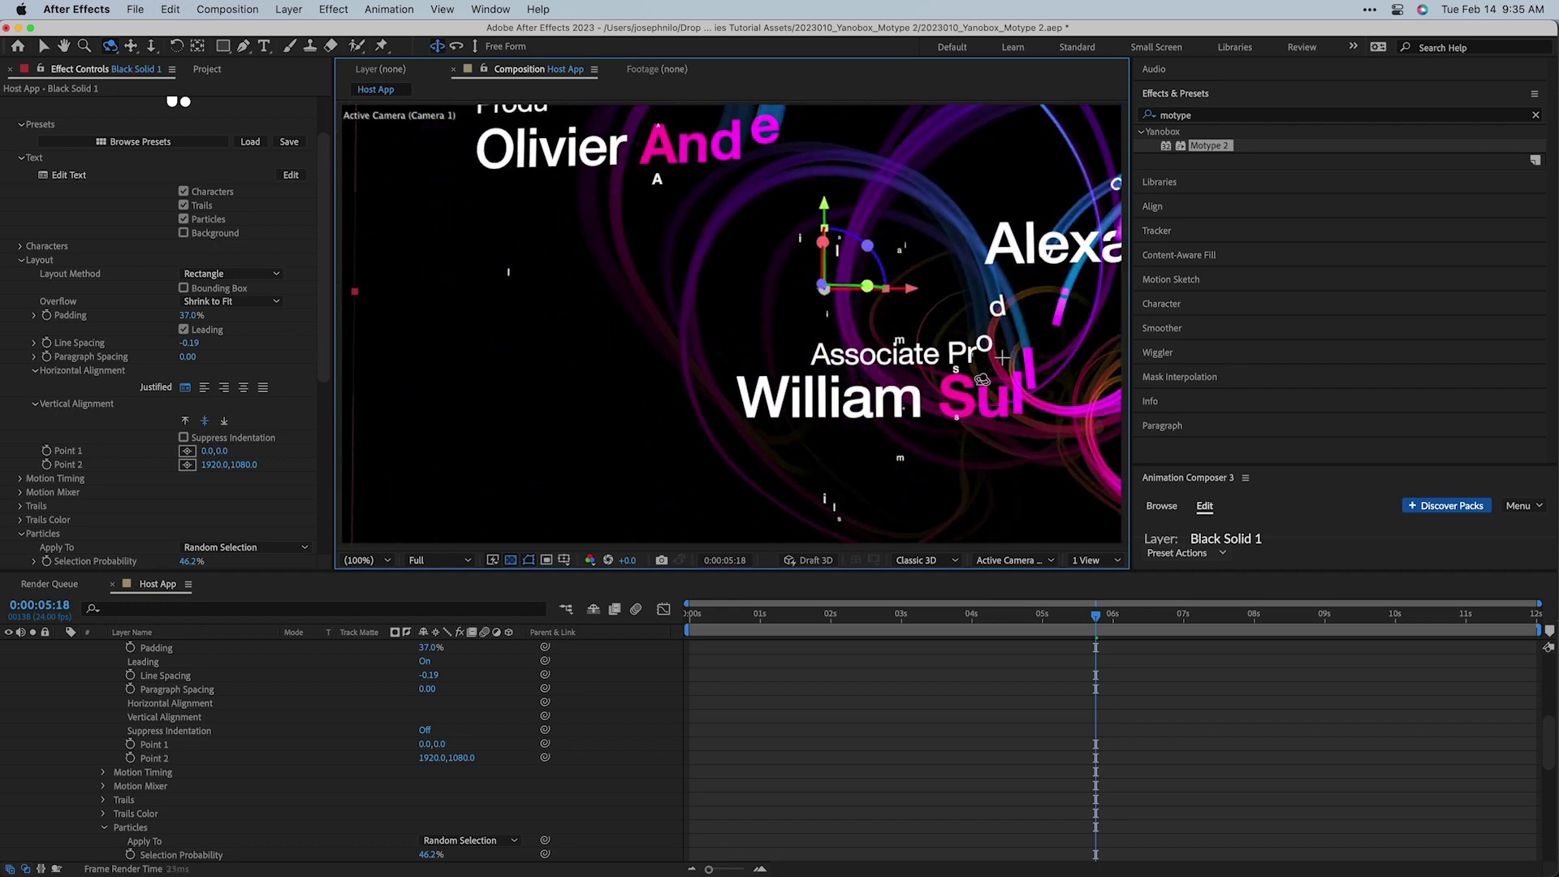
pyautogui.moveTo(1005, 391); pyautogui.dragTo(1021, 380)
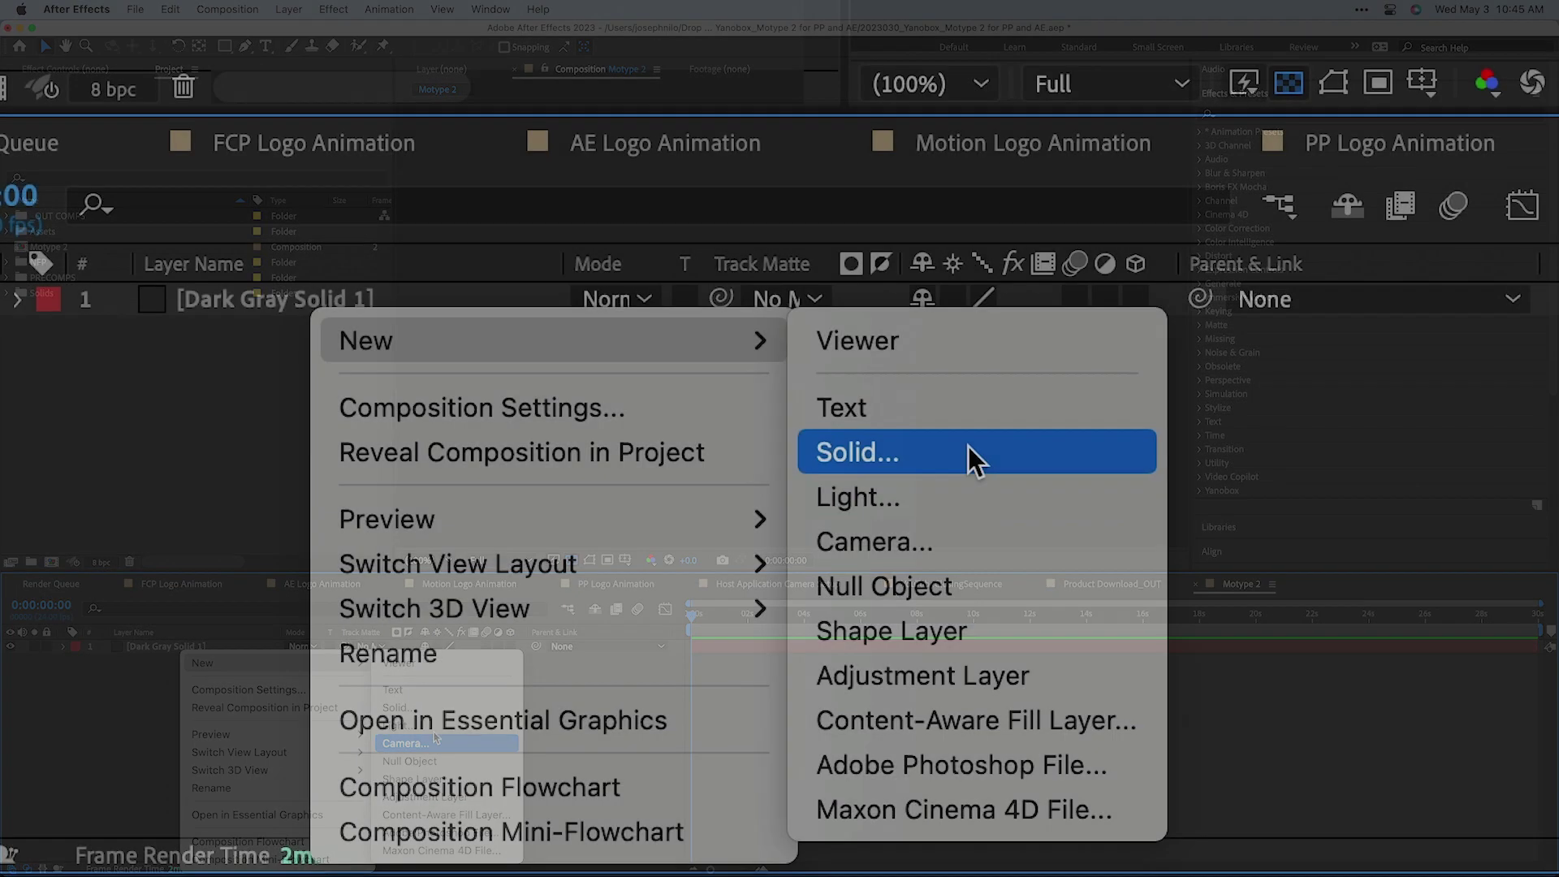
# Step: Add a new solid with Motype 2 and search its preset browser for 'light rays'
pyautogui.click(968, 451)
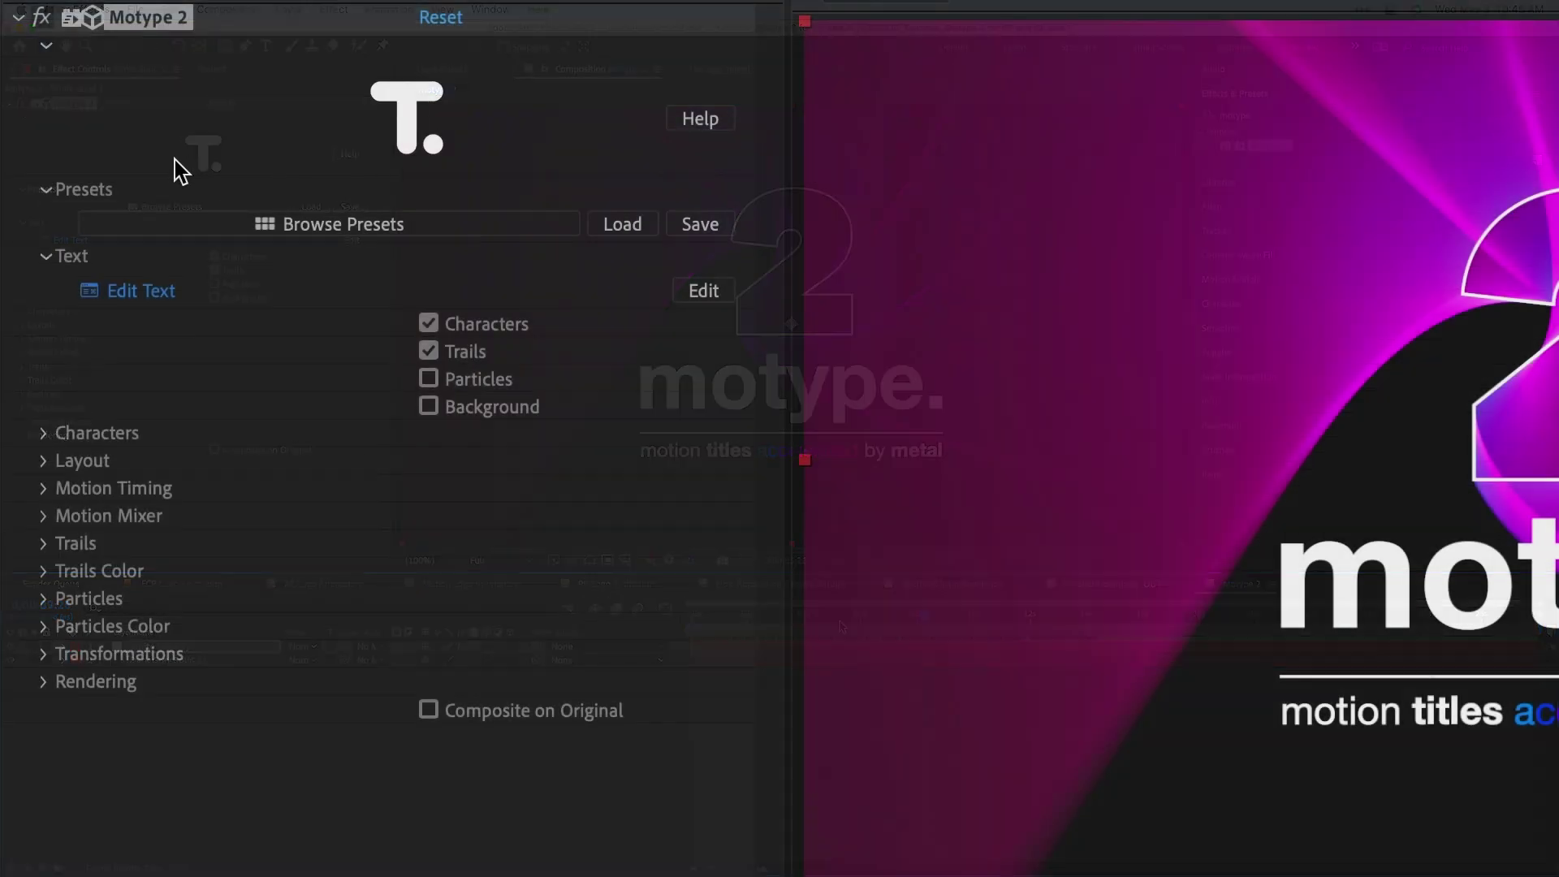
pyautogui.click(463, 227)
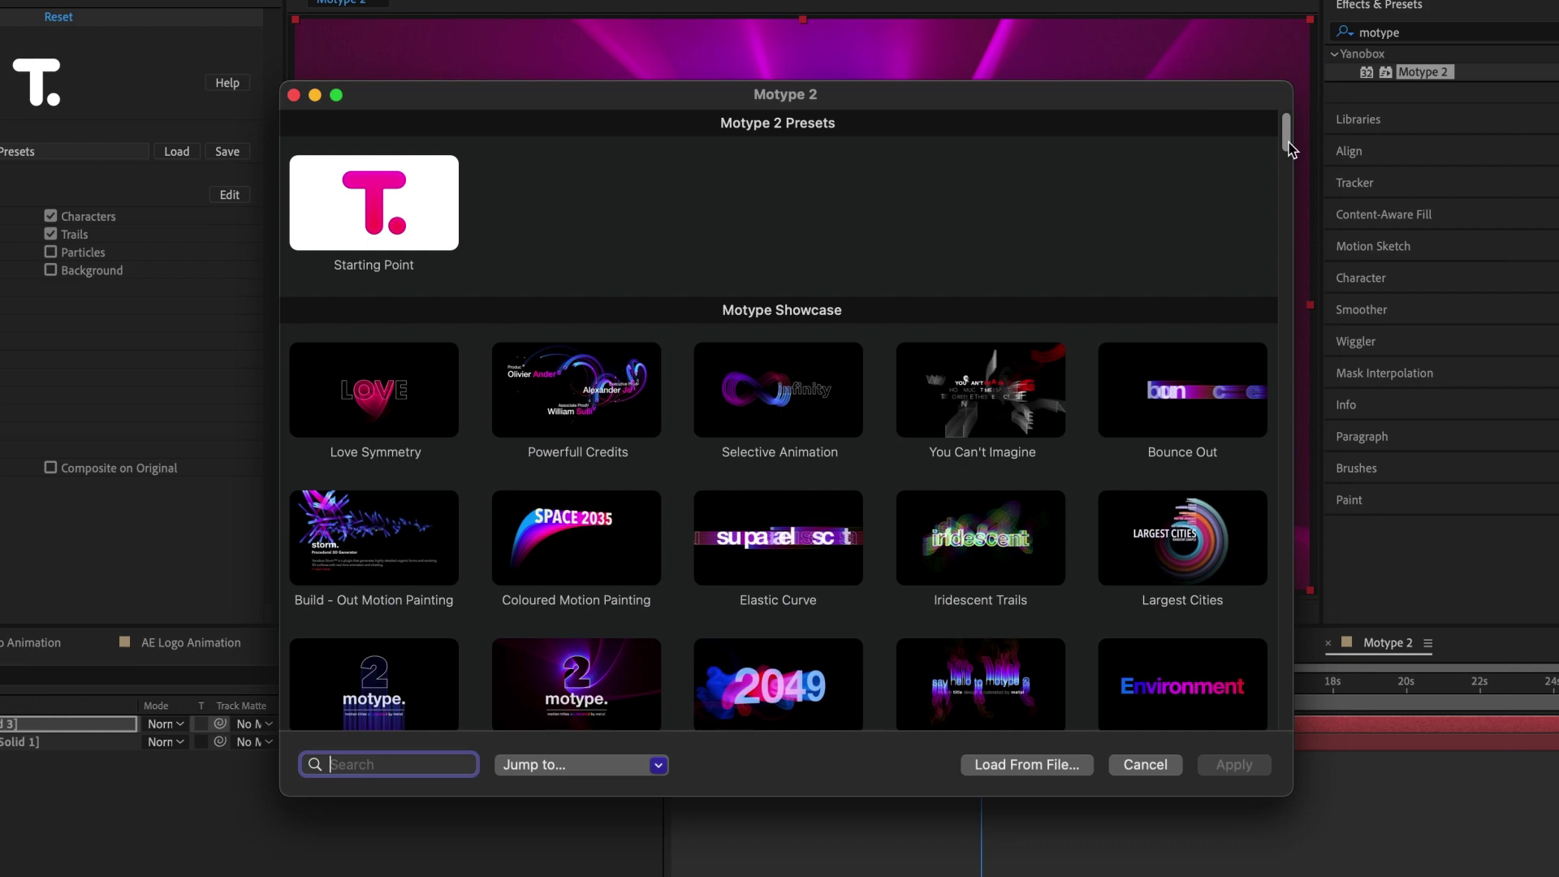
pyautogui.moveTo(1293, 142)
pyautogui.mouseDown()
pyautogui.moveTo(1304, 155)
pyautogui.moveTo(1259, 199)
pyautogui.moveTo(1288, 197)
pyautogui.moveTo(1293, 253)
pyautogui.moveTo(1344, 346)
pyautogui.moveTo(1396, 390)
pyautogui.moveTo(1441, 511)
pyautogui.moveTo(1450, 641)
pyautogui.mouseUp()
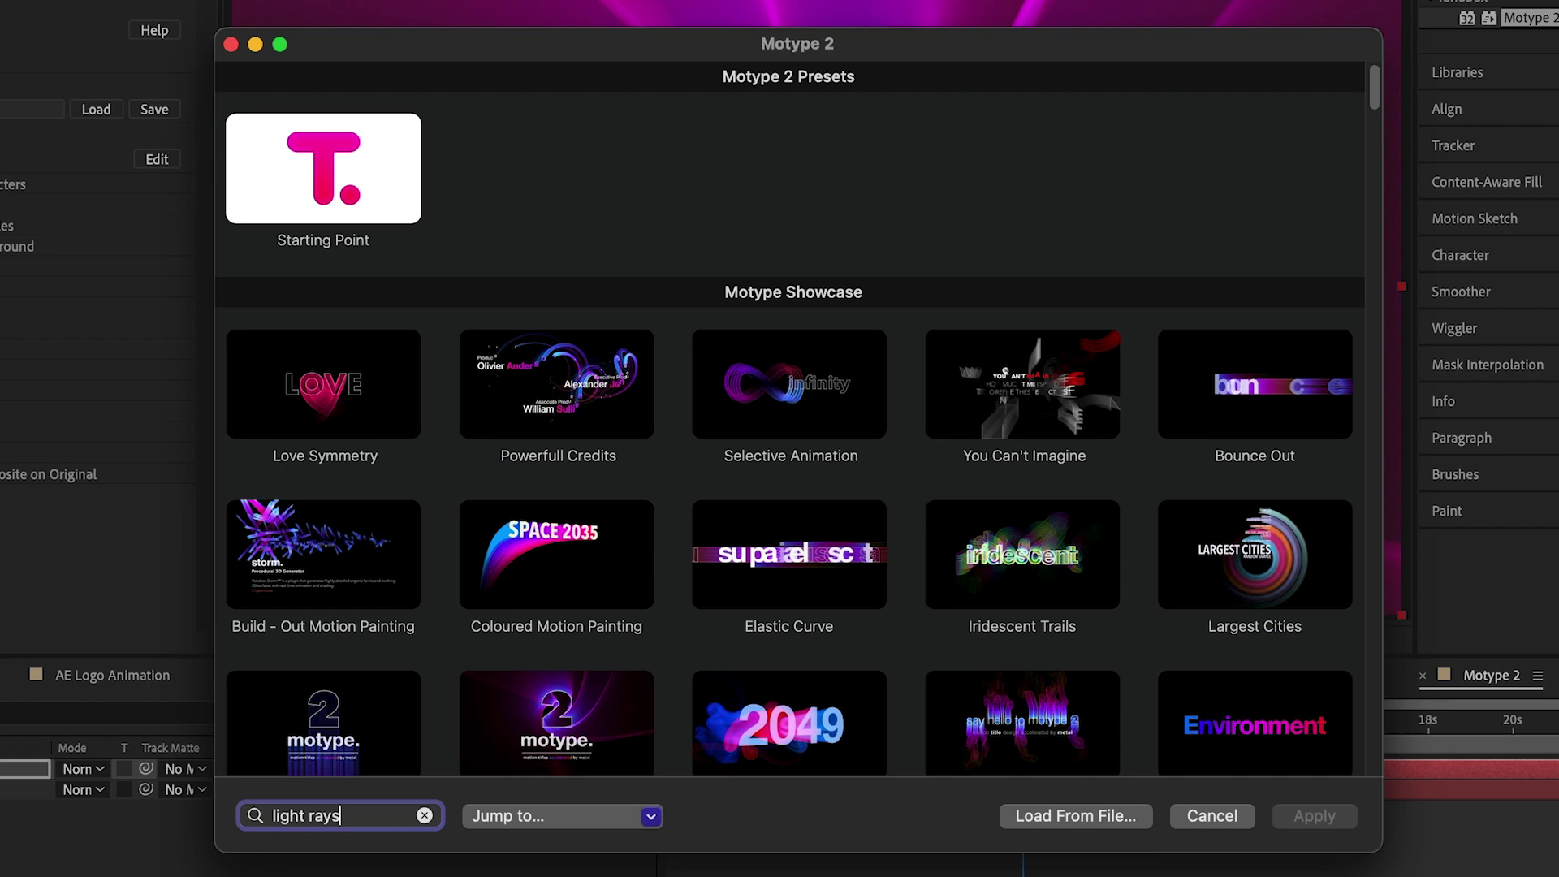
# Step: Apply the Motype 2 Light Rays preset and retype the subtitle as 'motion titles in FxFactory'
pyautogui.press('Return')
pyautogui.doubleClick(325, 192)
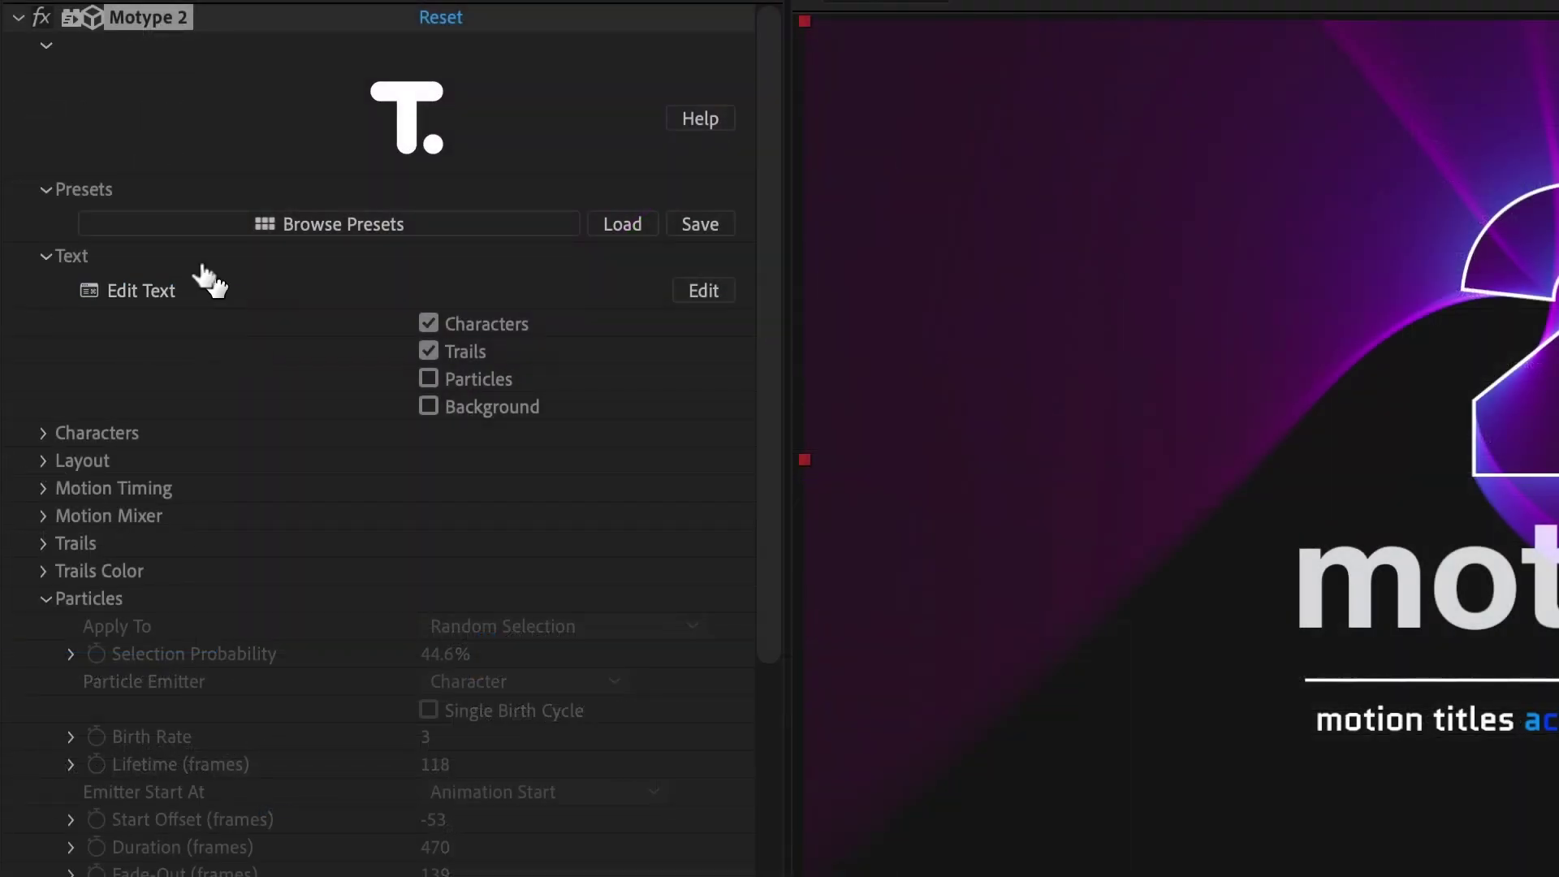
pyautogui.click(145, 290)
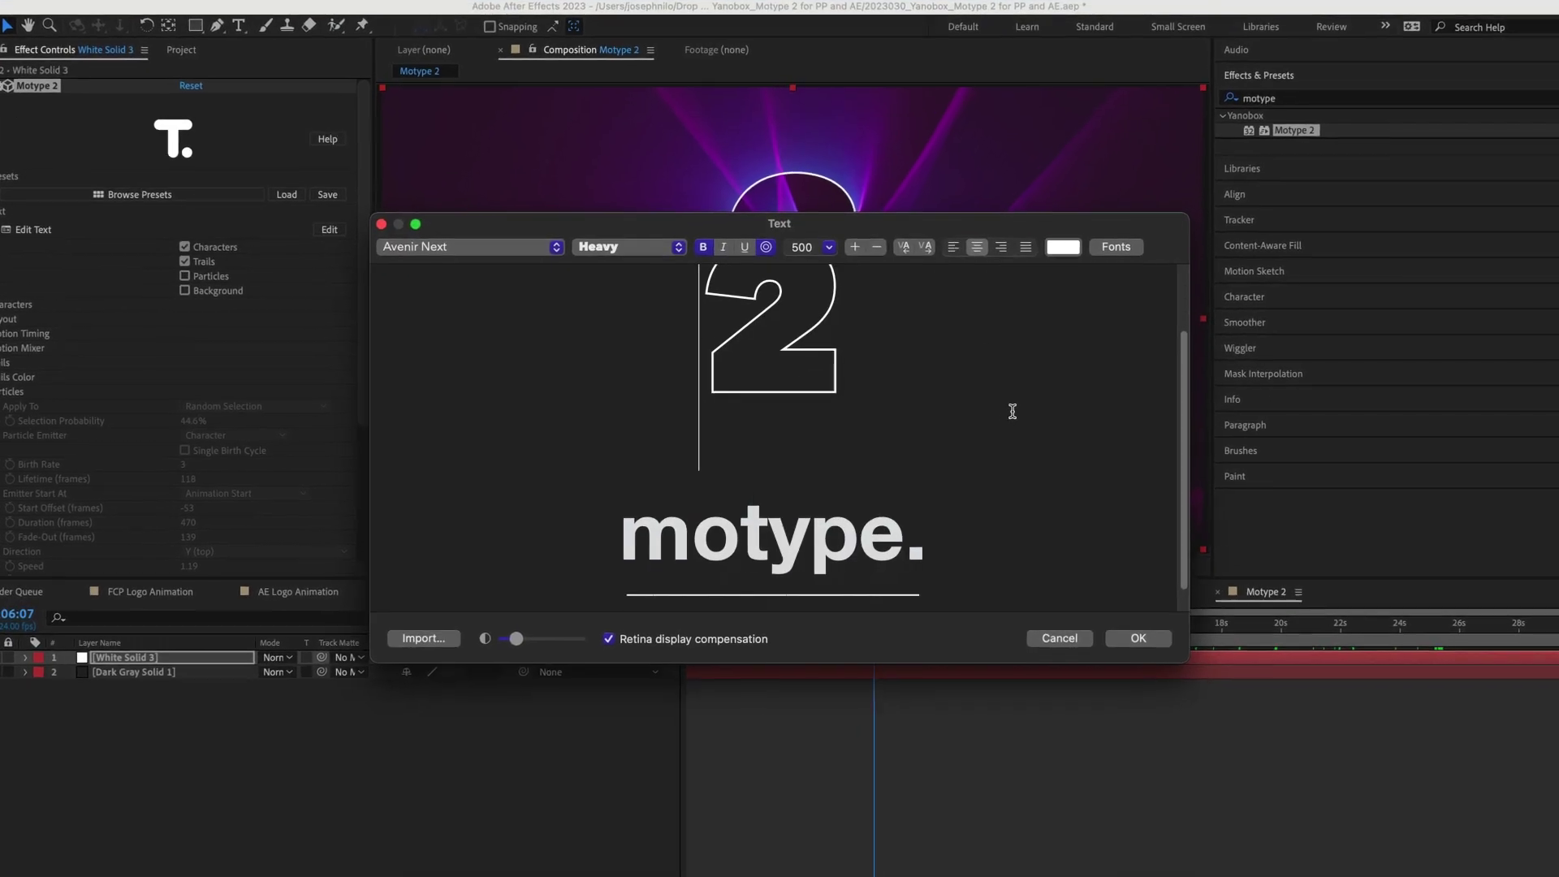
pyautogui.scroll(-2, 1012, 411)
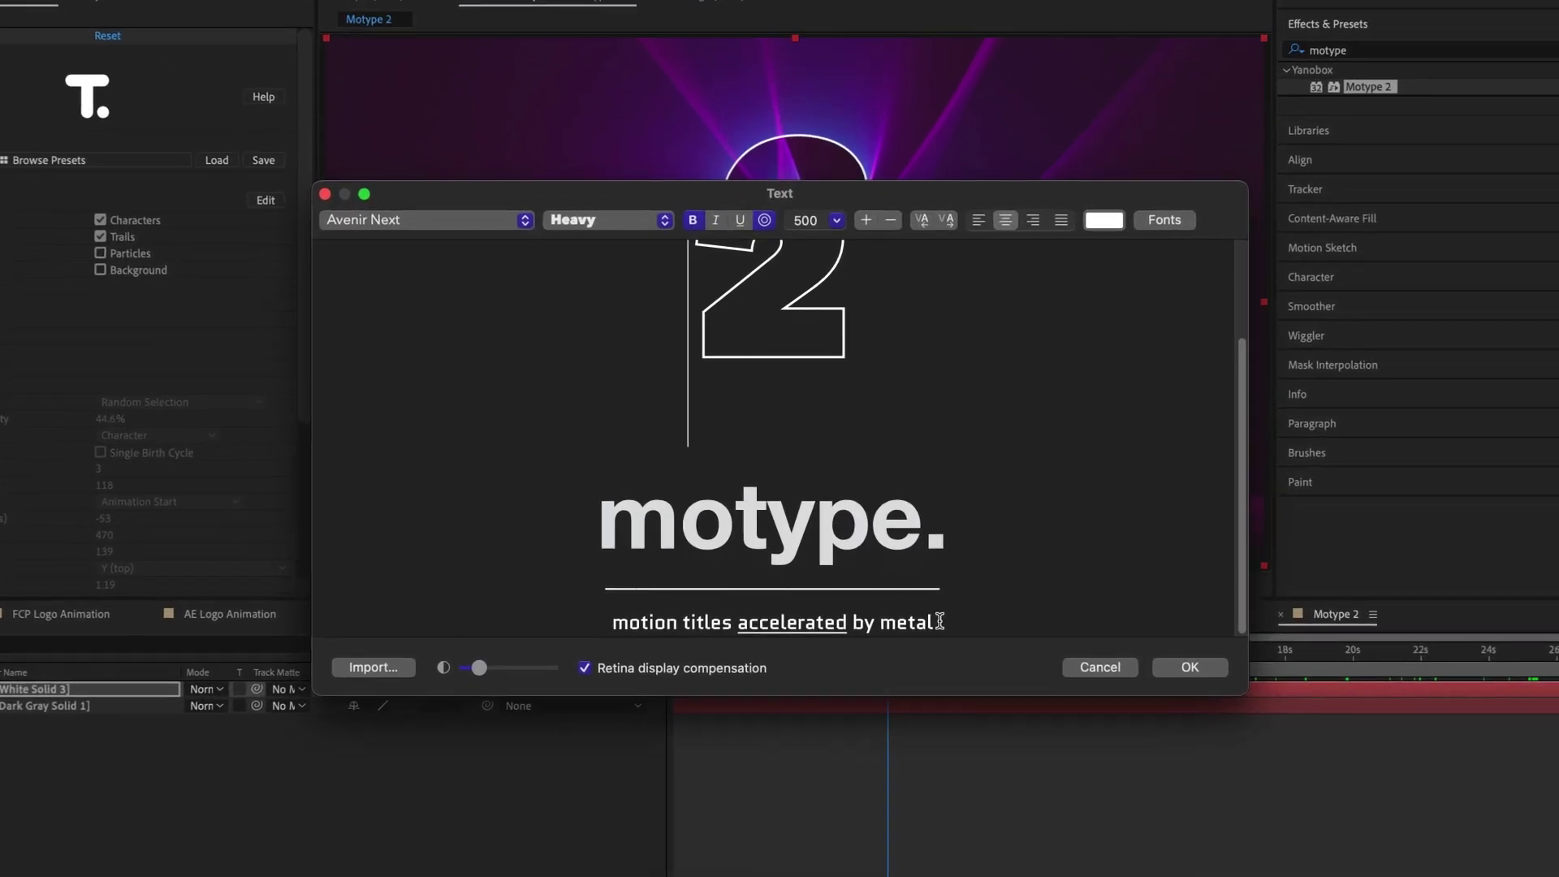
pyautogui.moveTo(940, 621); pyautogui.dragTo(600, 621)
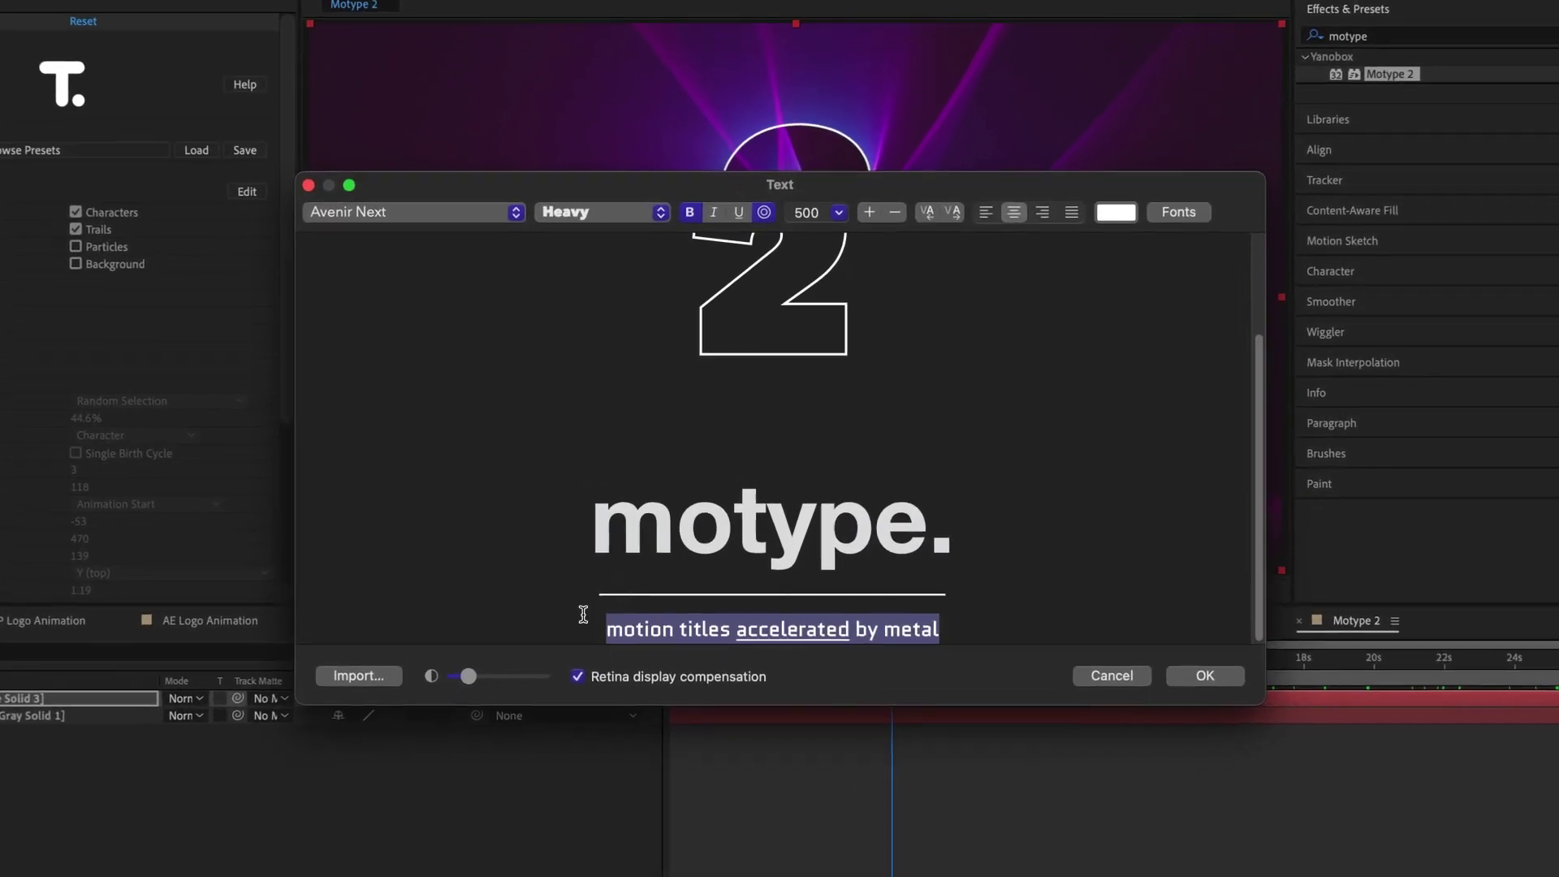
pyautogui.write('motion titles')
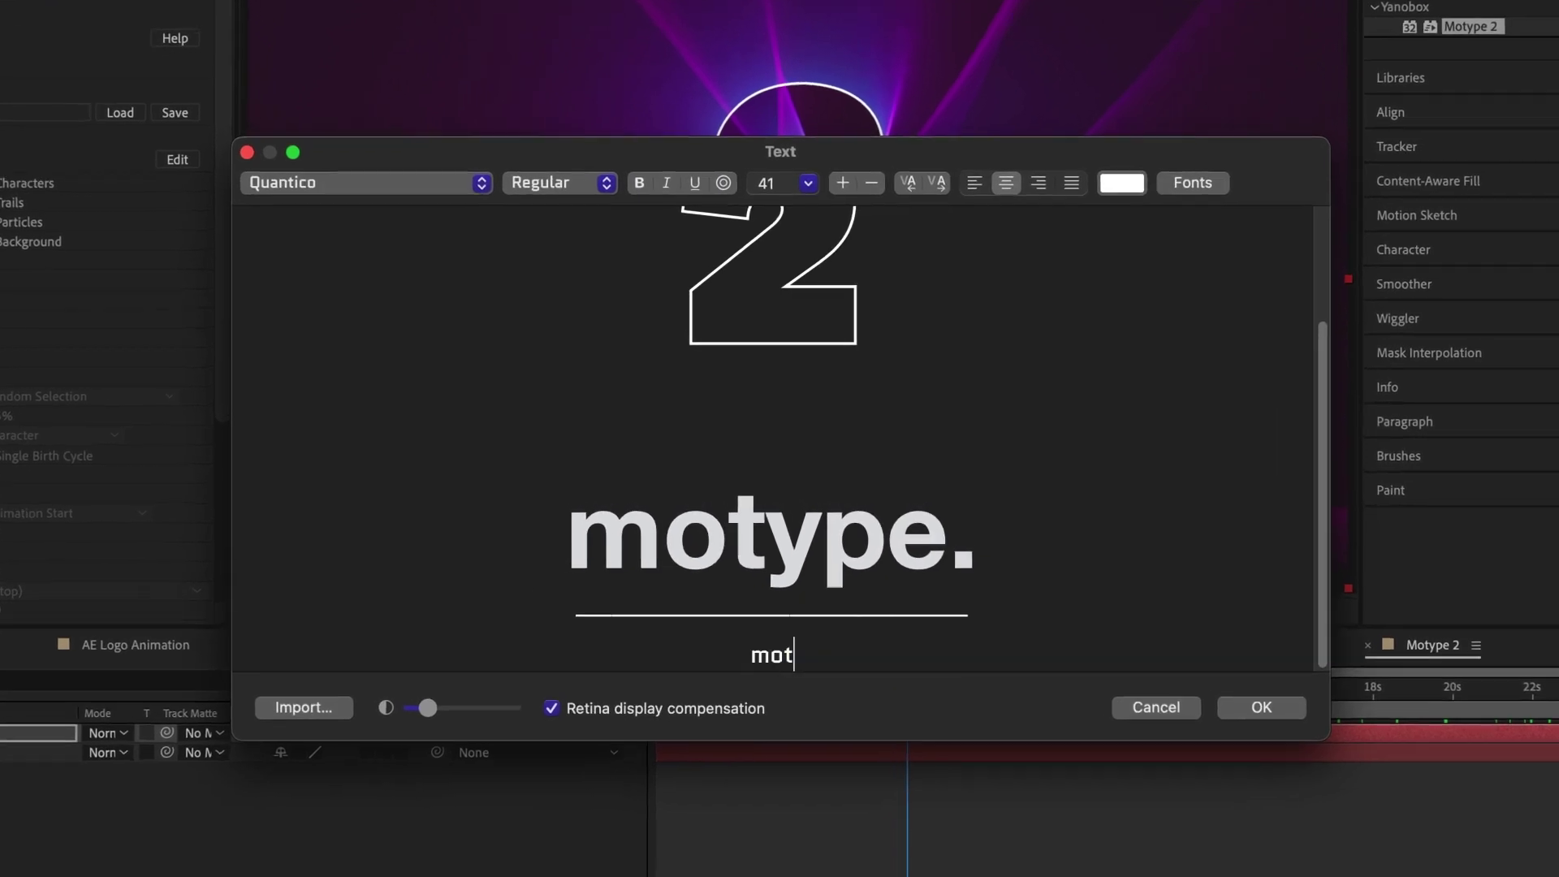
pyautogui.write(' in')
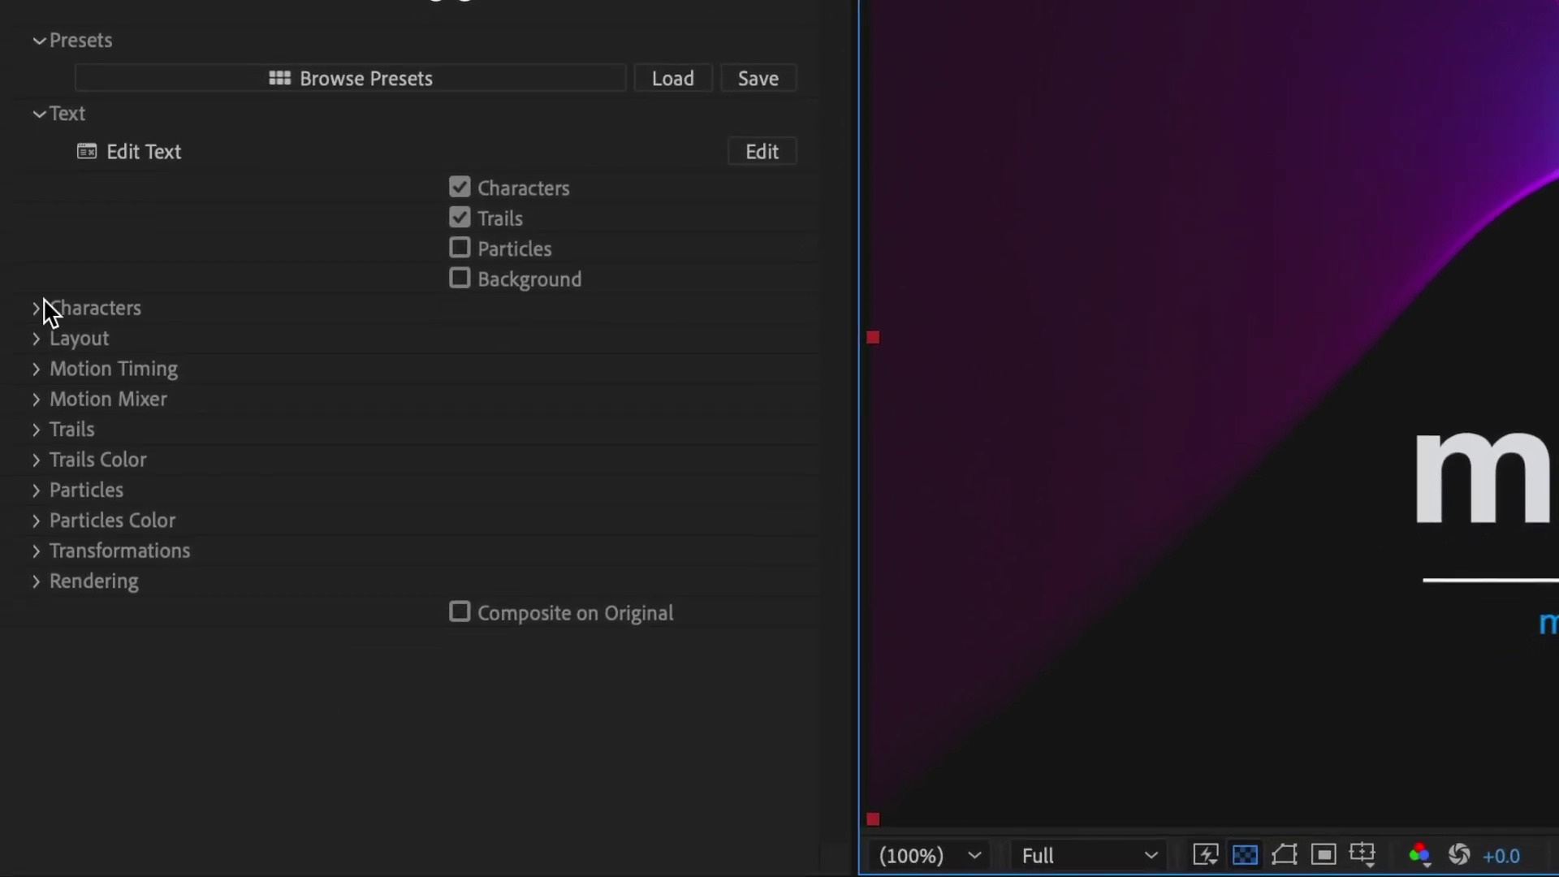
# Step: Color the title characters with a hue gradient and raise the layout padding to 75%
pyautogui.click(36, 307)
pyautogui.click(454, 471)
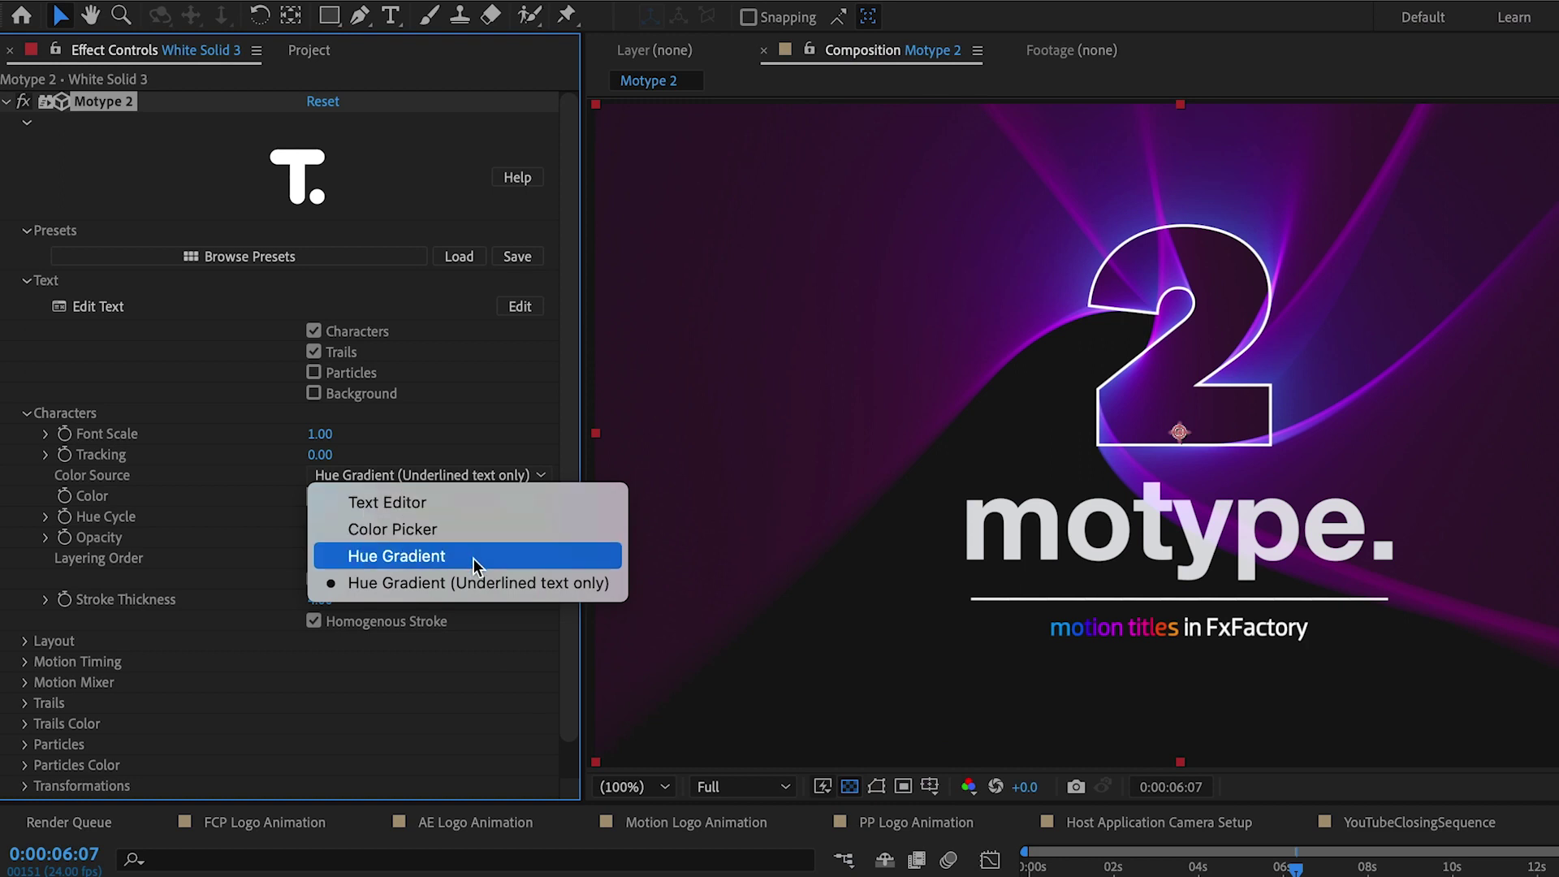
pyautogui.click(475, 557)
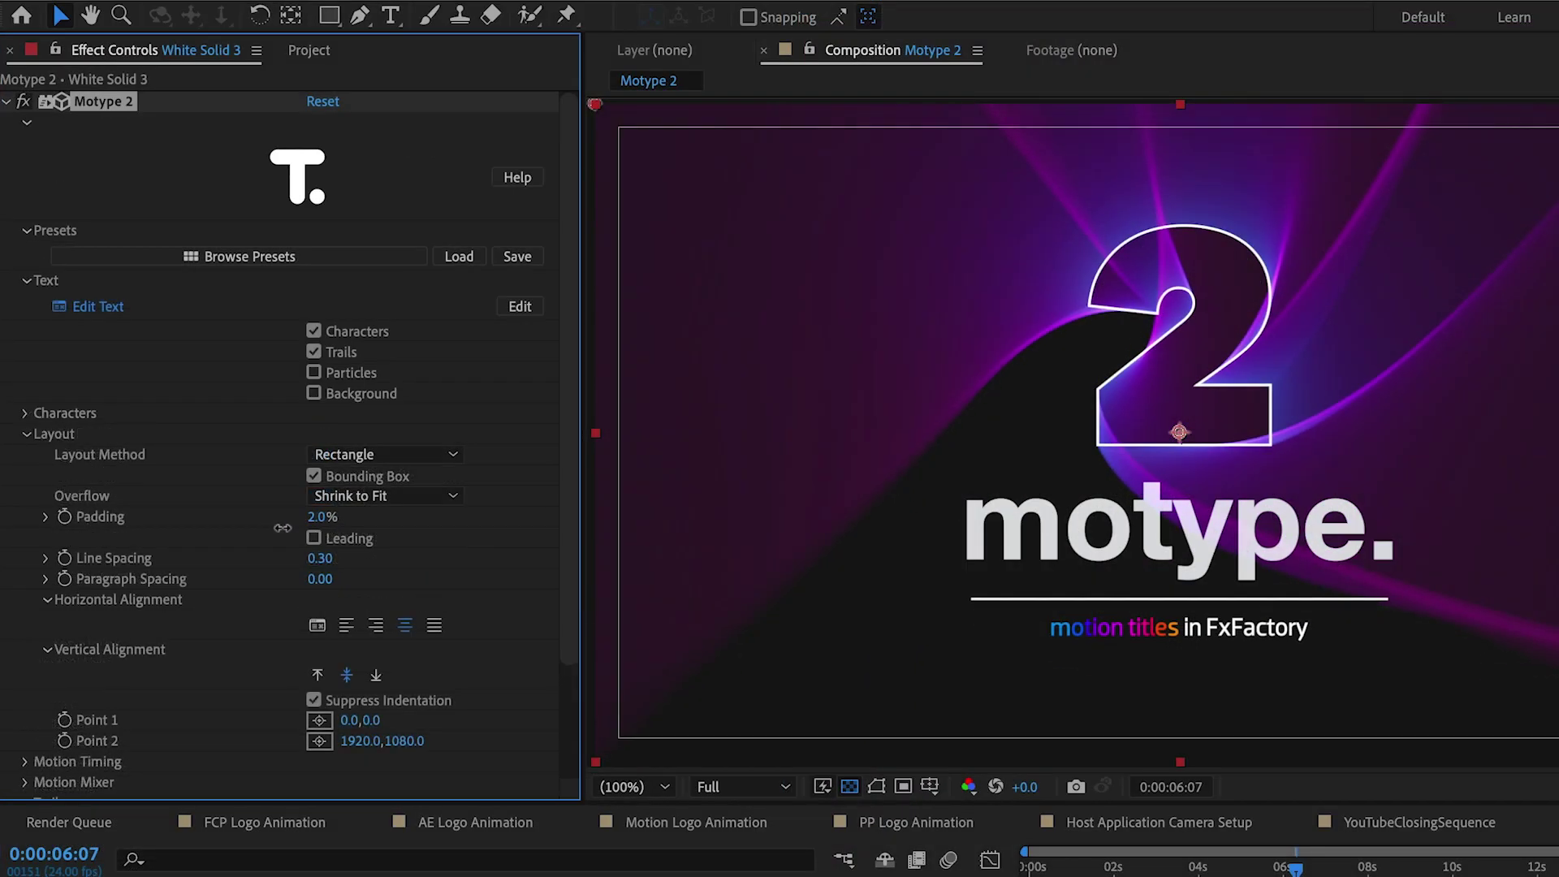
pyautogui.moveTo(349, 528)
pyautogui.mouseDown()
pyautogui.moveTo(388, 540)
pyautogui.moveTo(353, 550)
pyautogui.mouseUp()
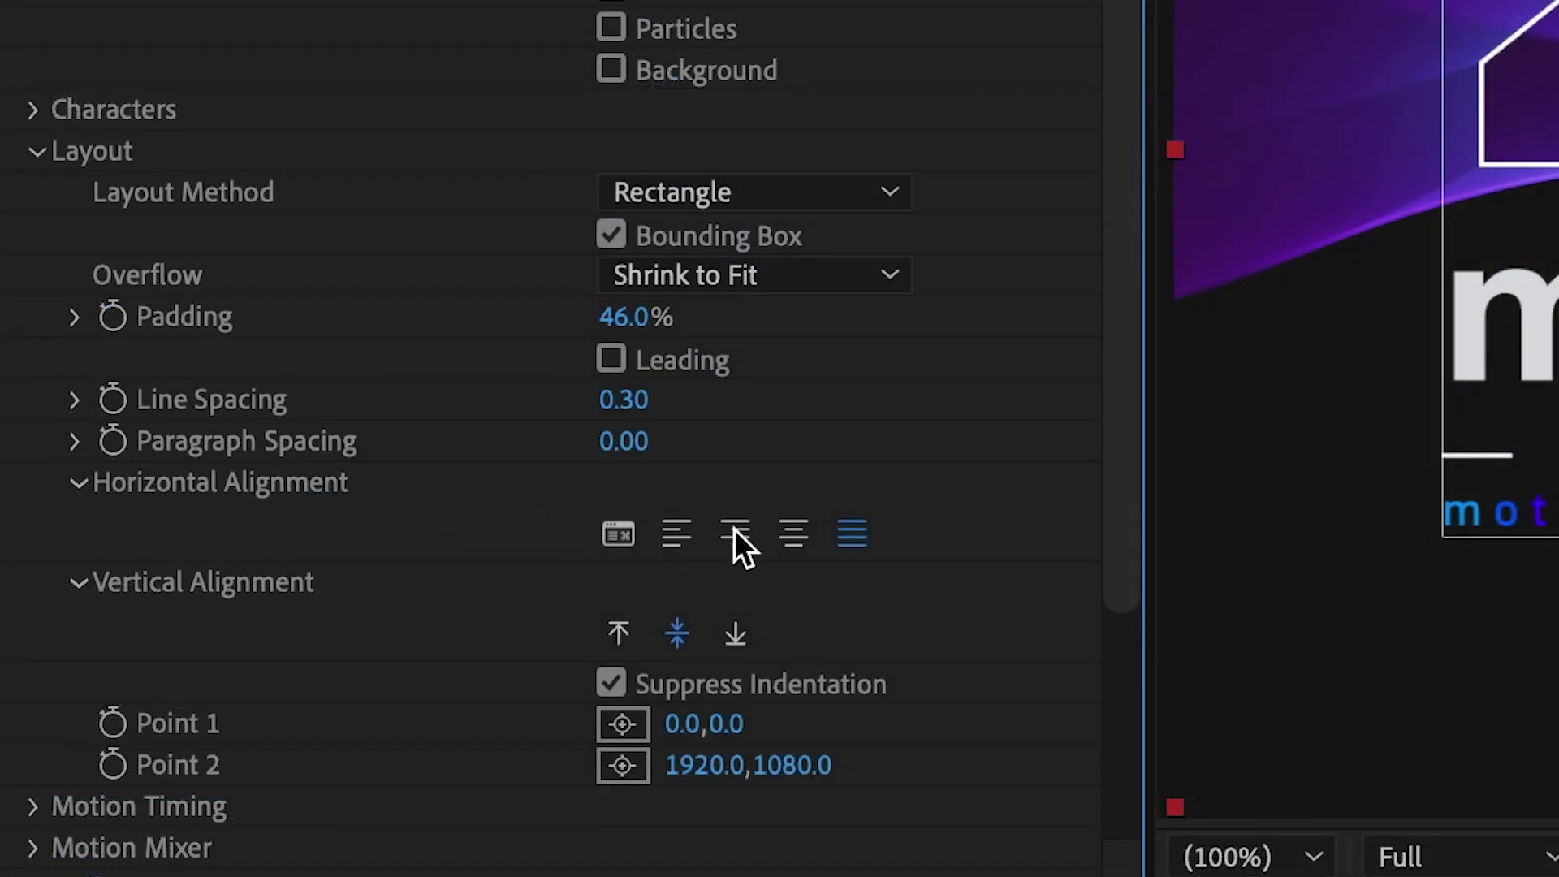
# Step: Center the title horizontally, animate it by Words, and preview from frame 0
pyautogui.click(794, 536)
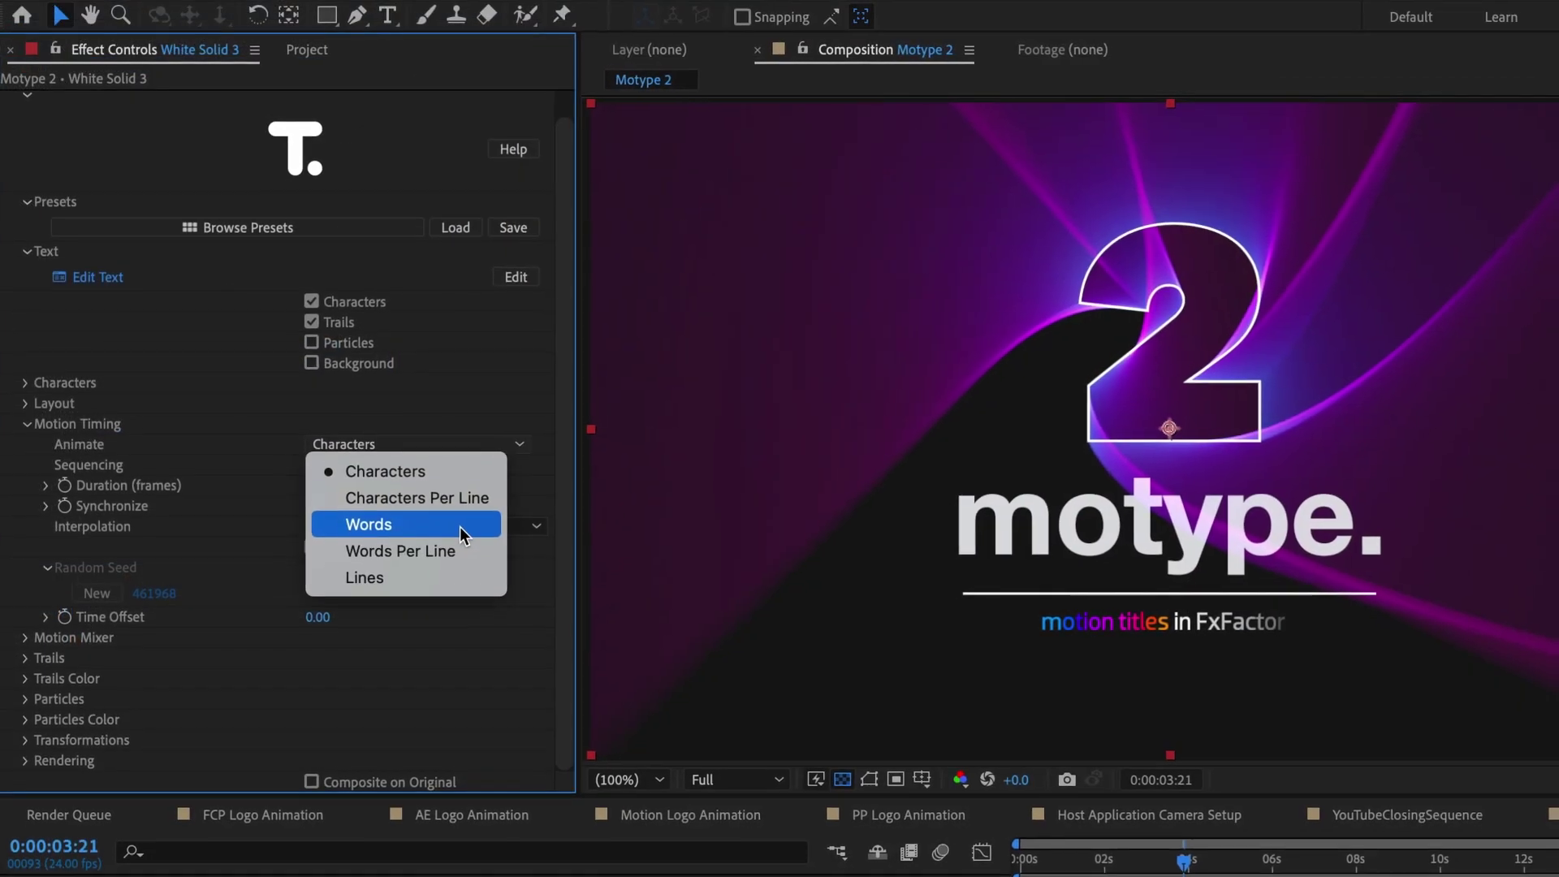
pyautogui.click(318, 390)
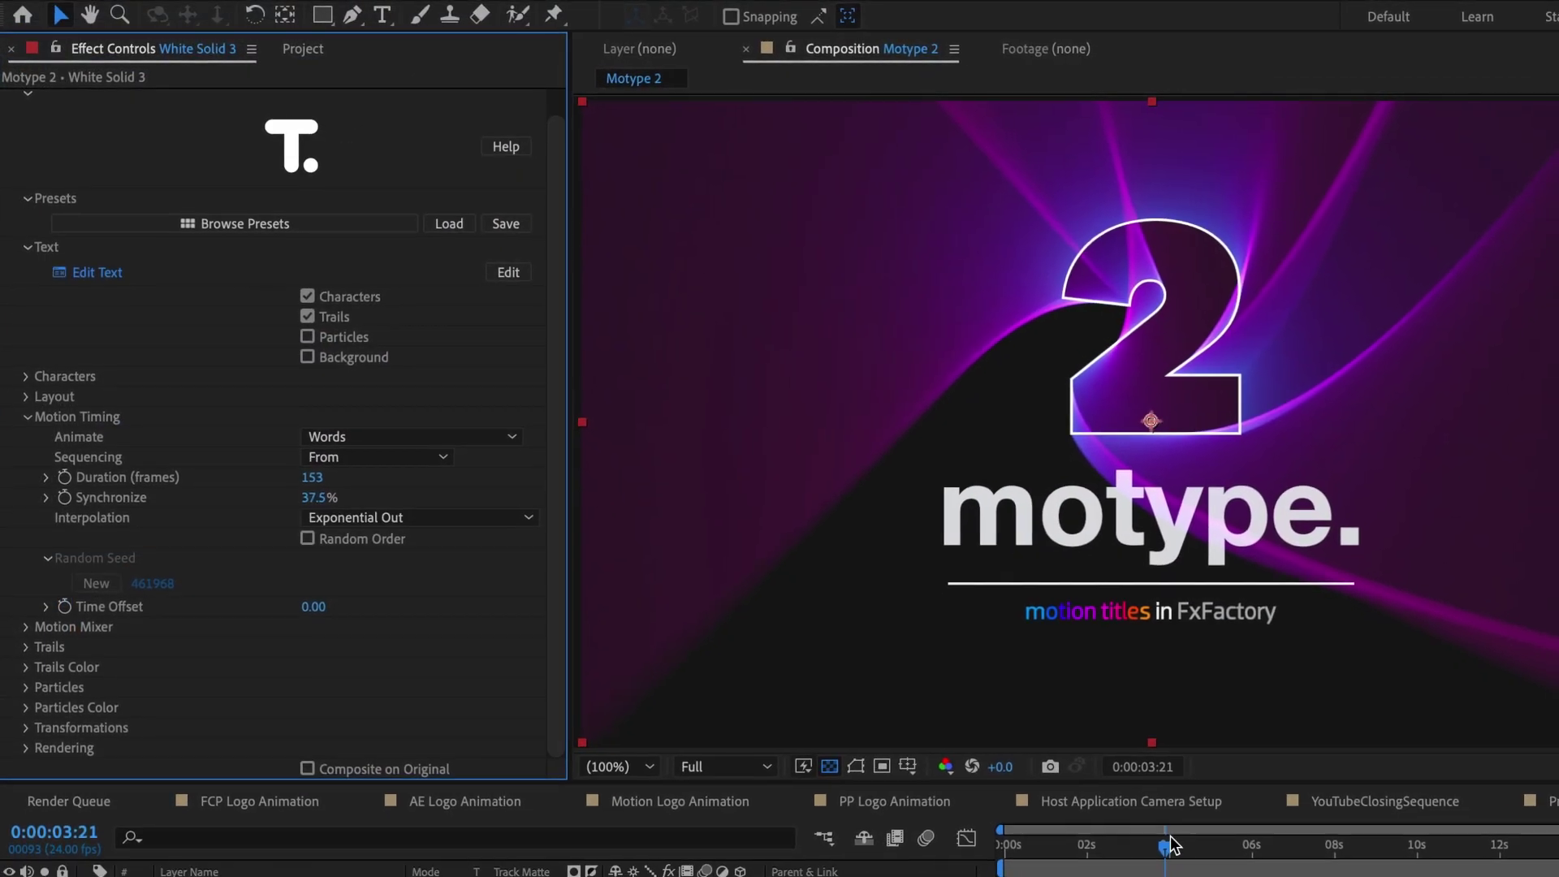
pyautogui.click(1007, 853)
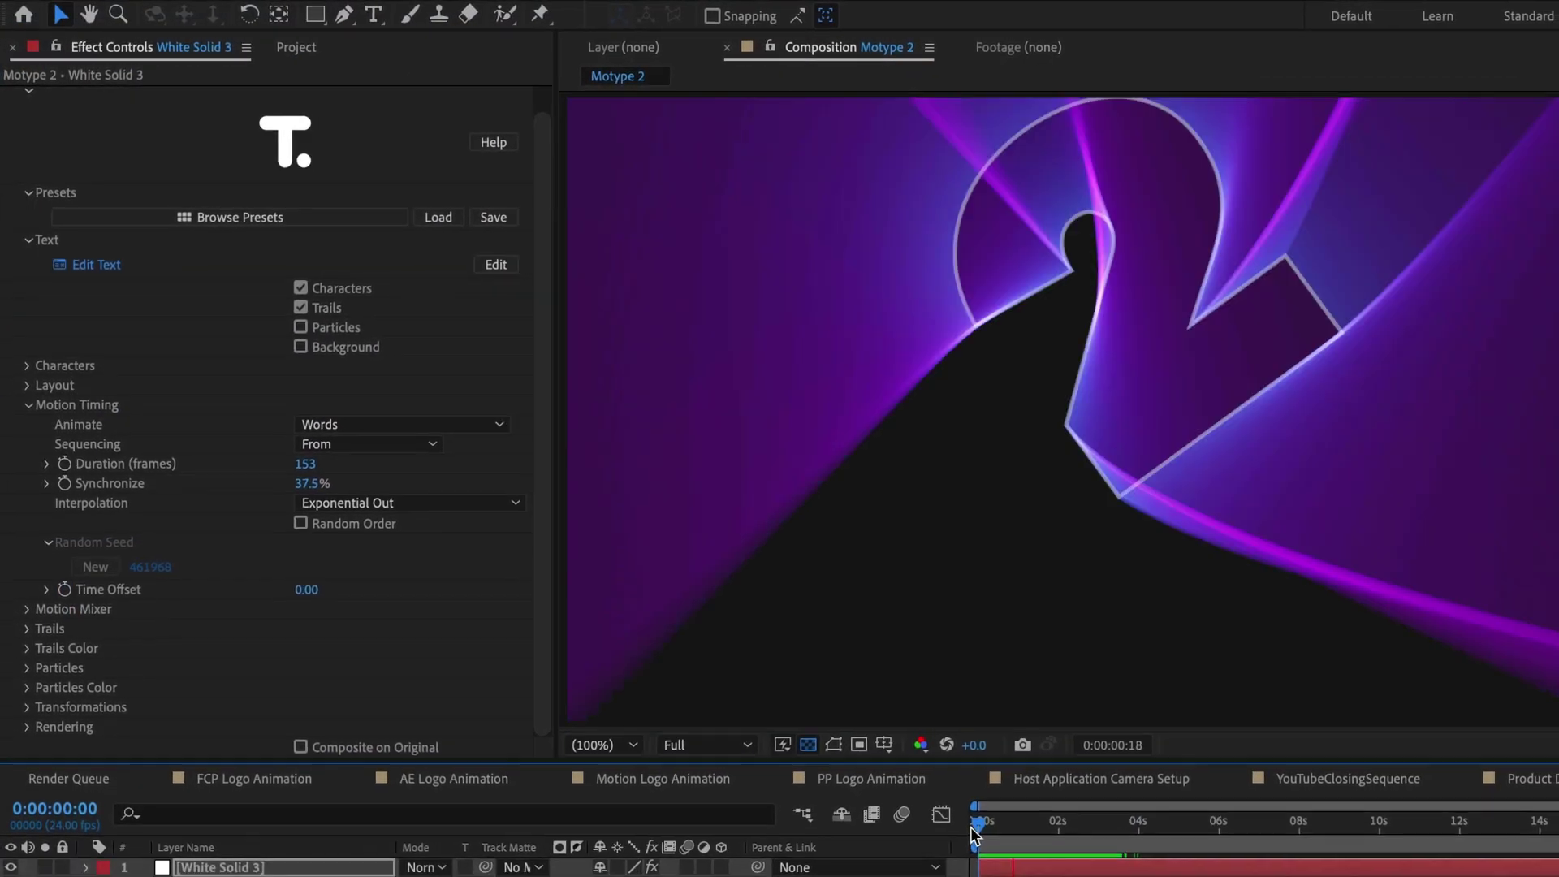
pyautogui.press('space')
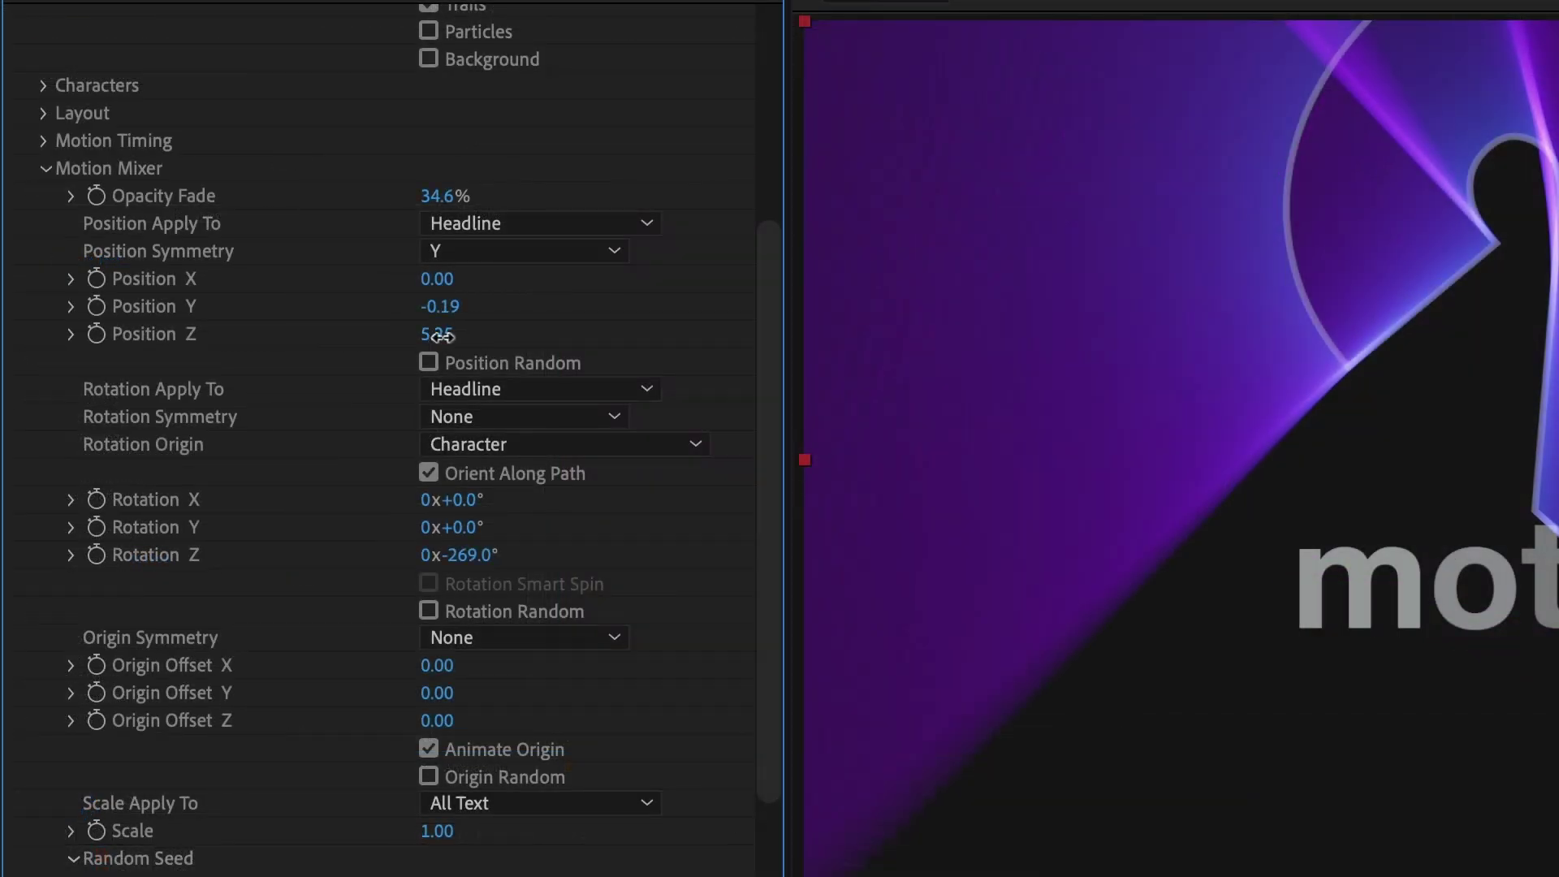
# Step: Adjust the fly-in's Position Z and rotation values, then preview the revised animation
pyautogui.moveTo(440, 335); pyautogui.dragTo(302, 382)
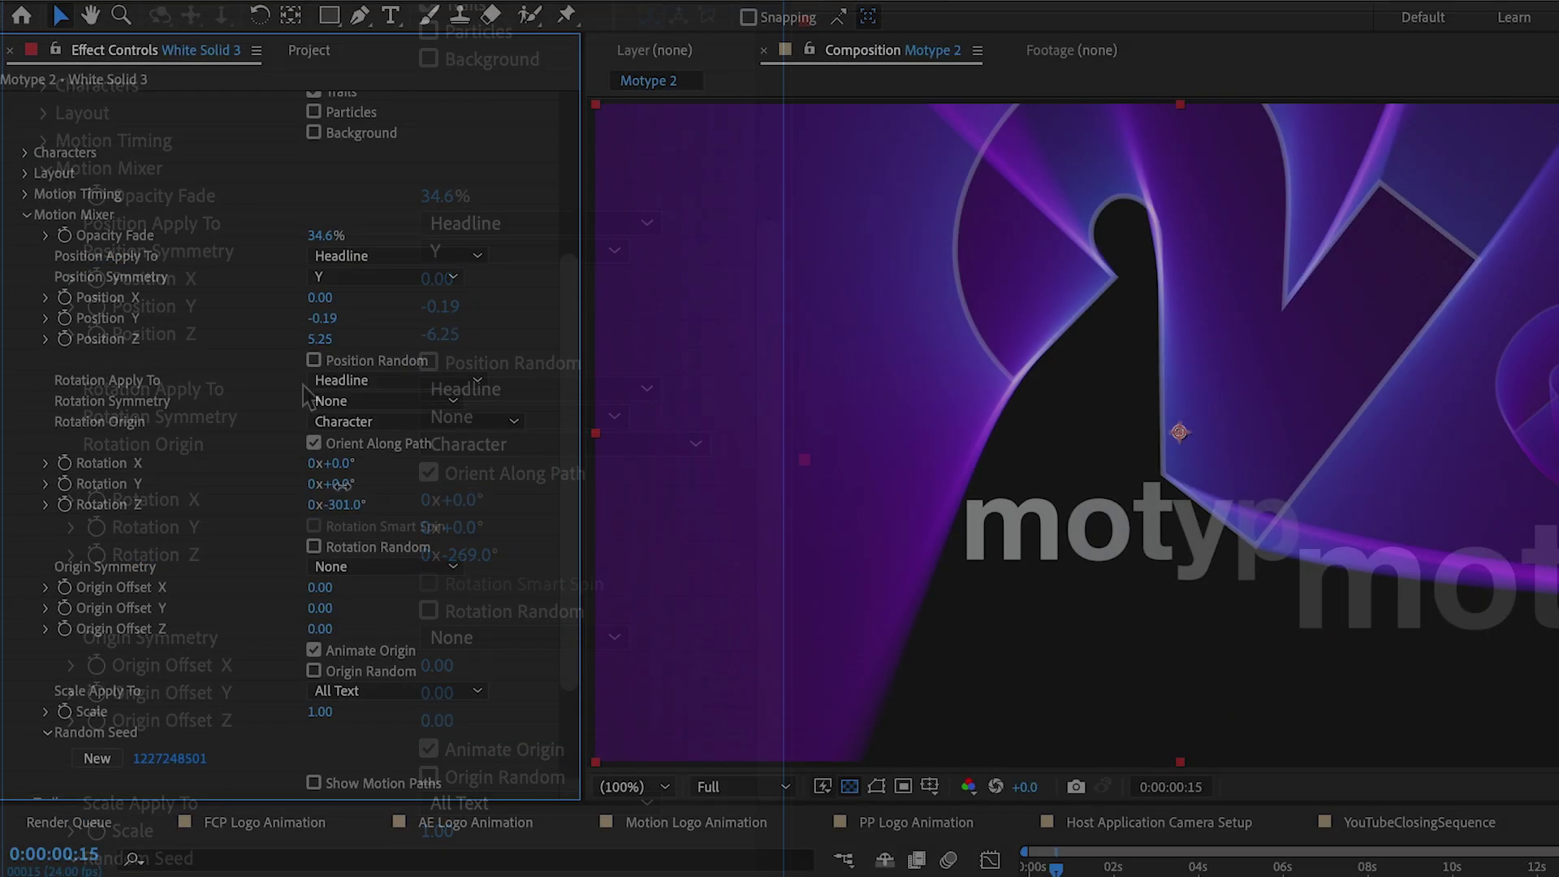
pyautogui.moveTo(487, 485); pyautogui.dragTo(527, 484)
pyautogui.press('space')
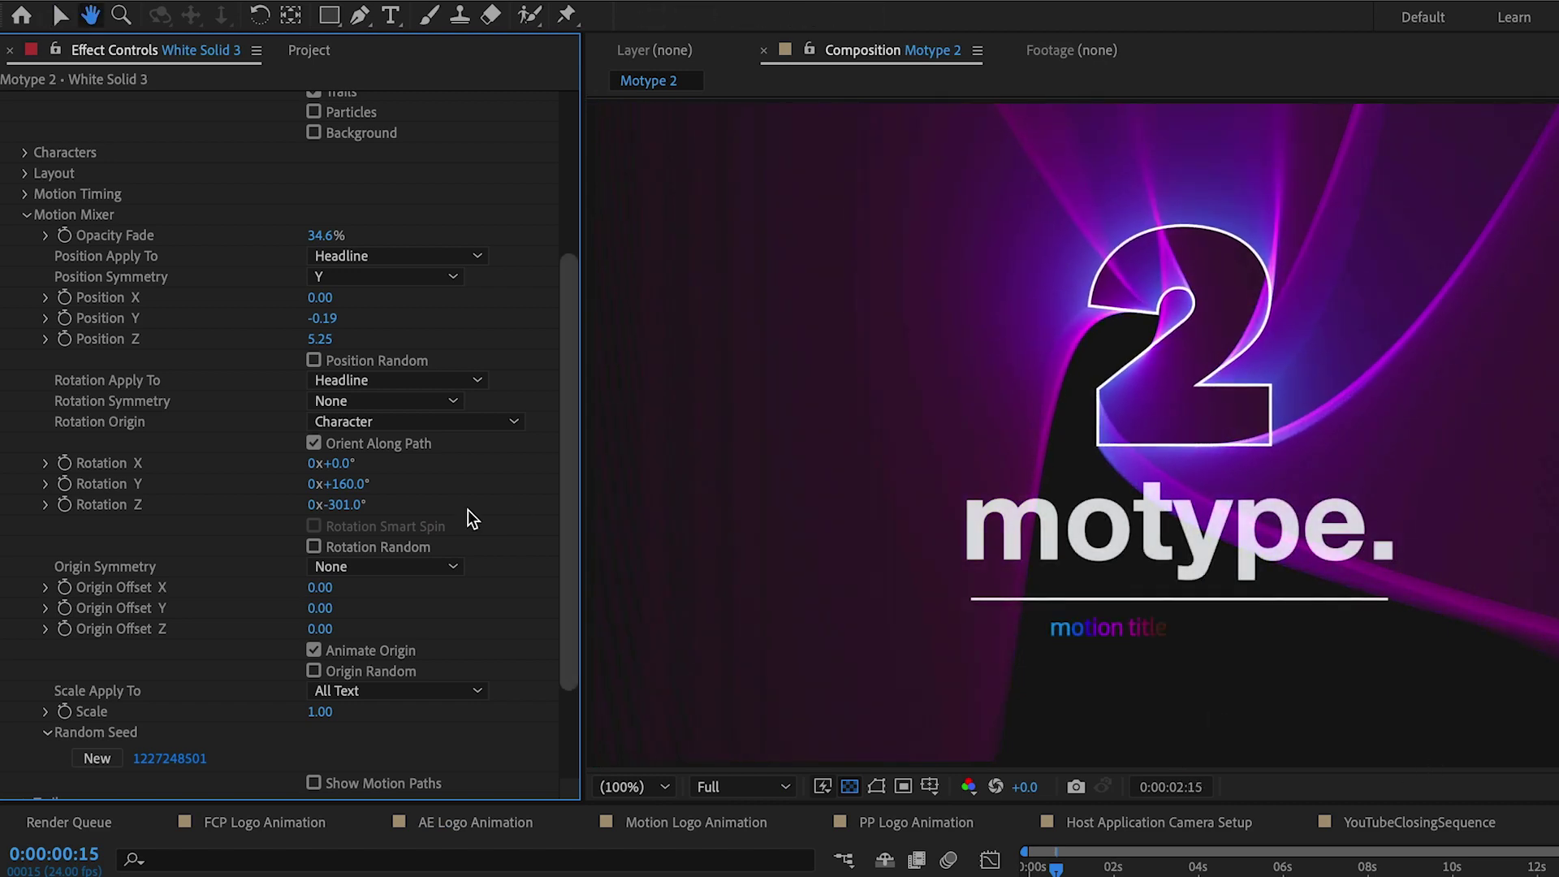
# Step: Show motion paths and try Motion Blur trails before returning to Motion Painting
pyautogui.click(316, 782)
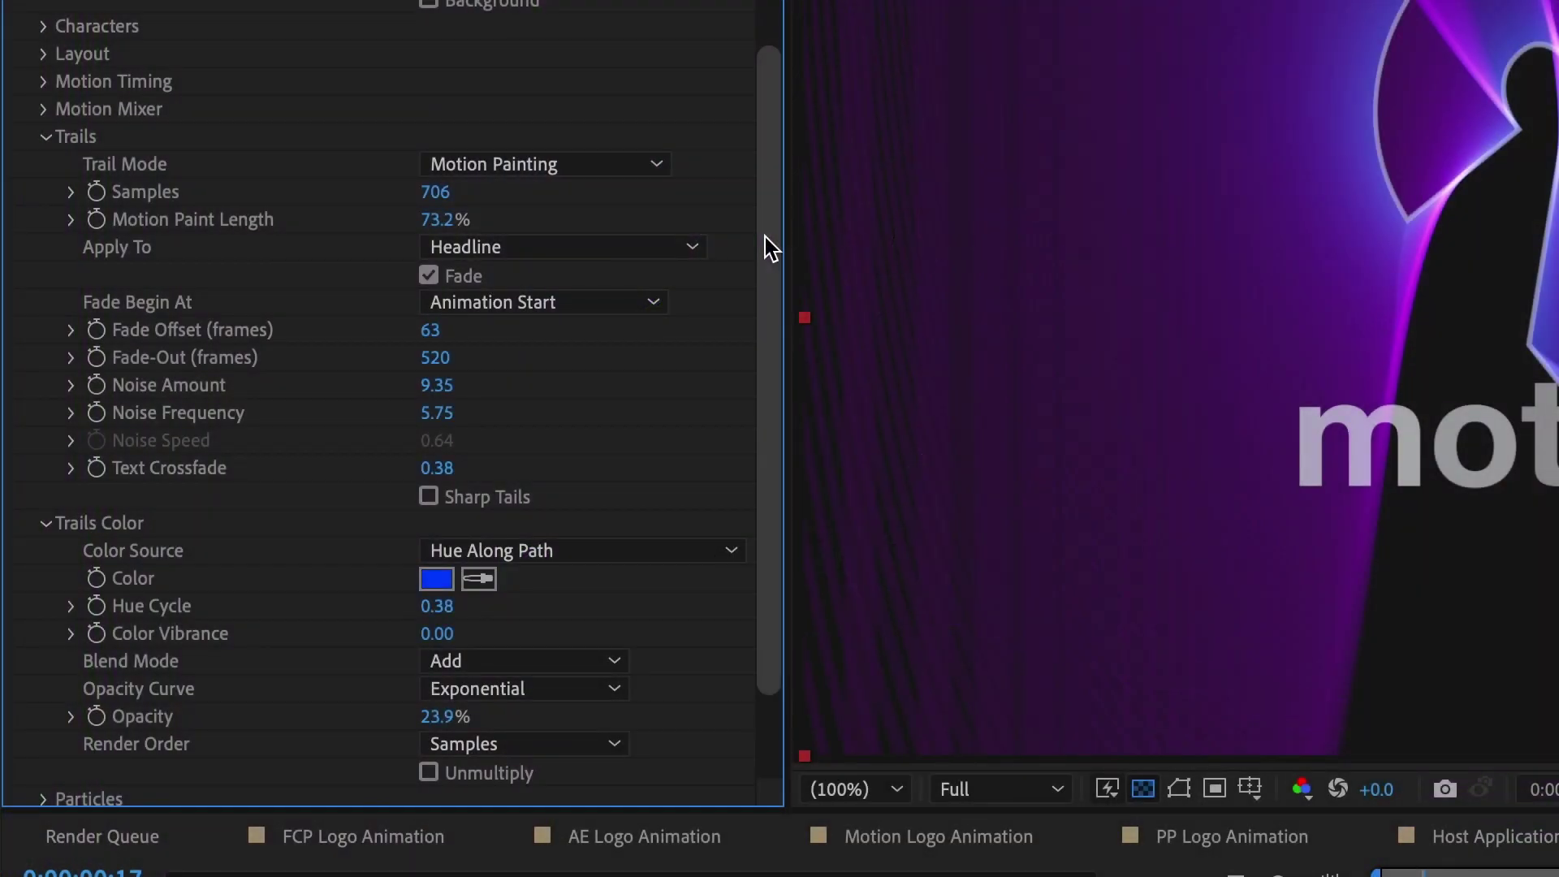
pyautogui.click(589, 163)
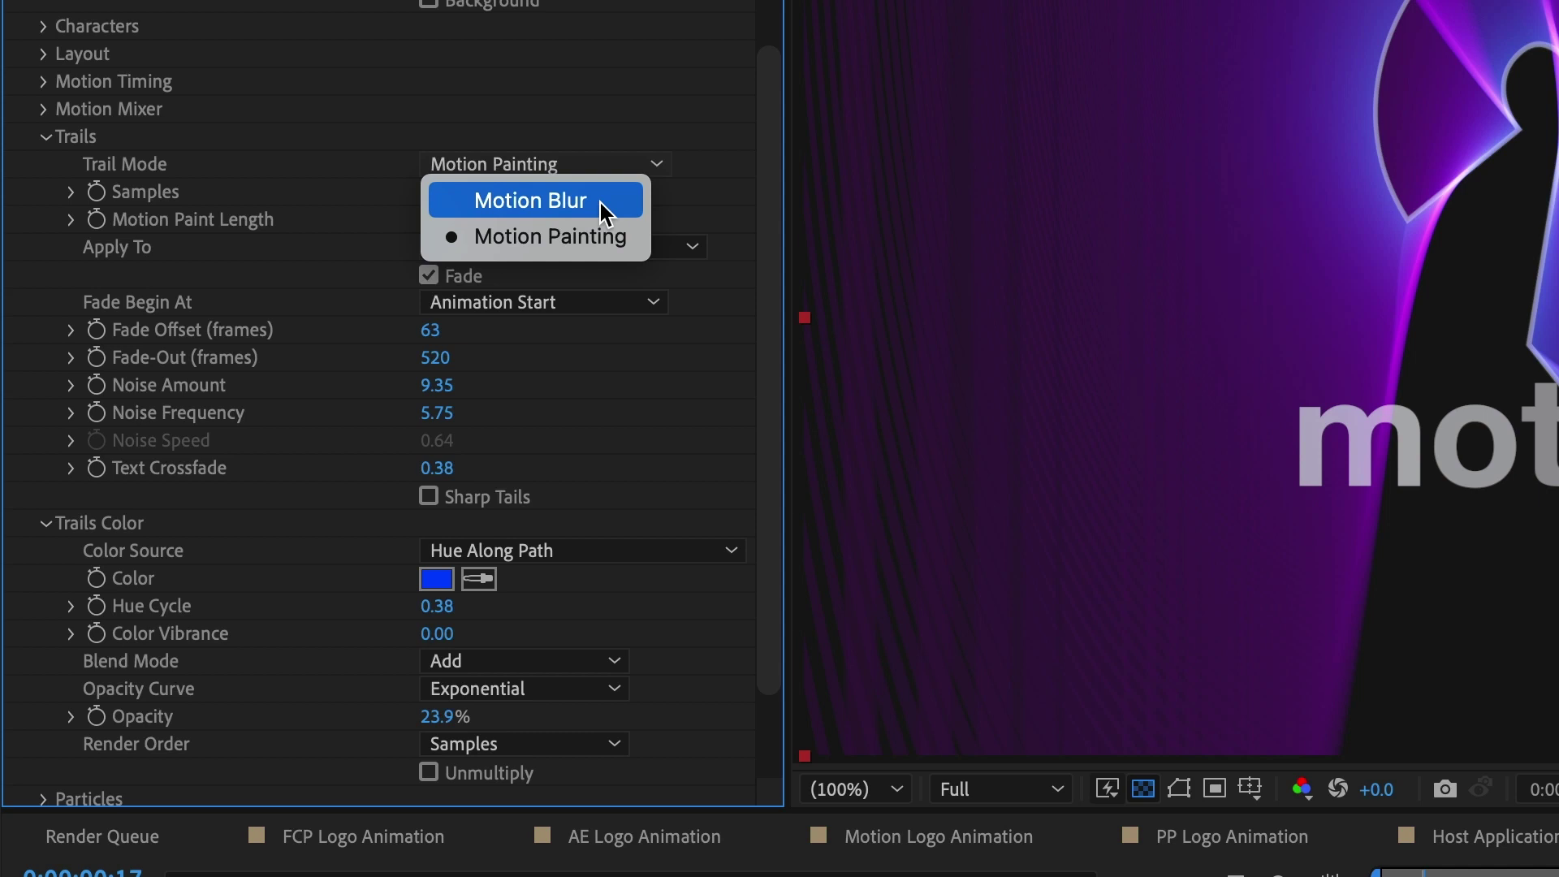
pyautogui.click(602, 203)
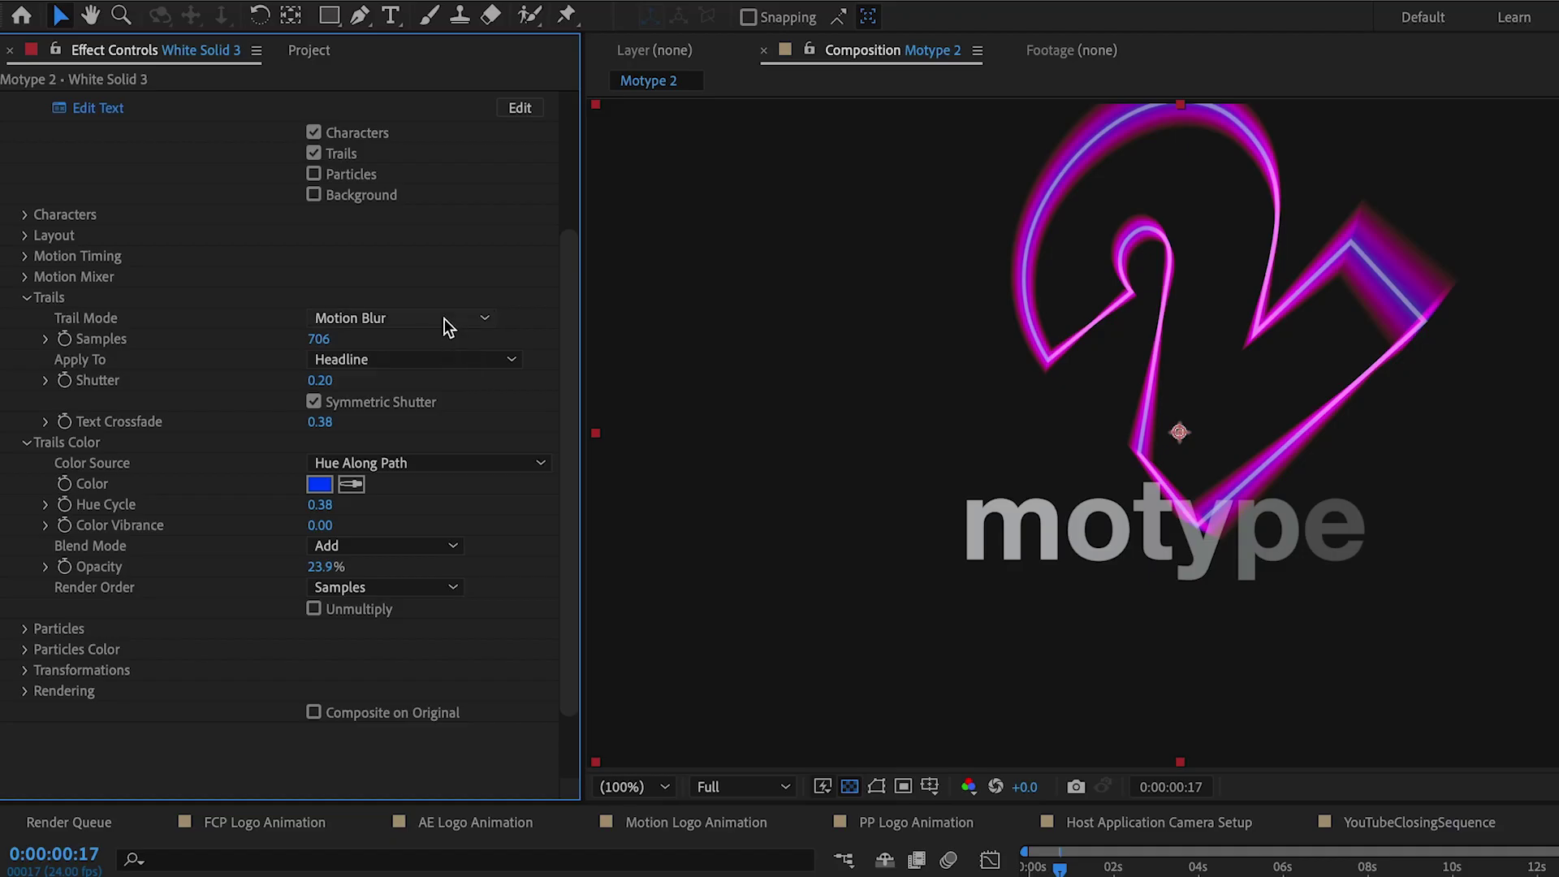
pyautogui.click(604, 164)
pyautogui.click(452, 375)
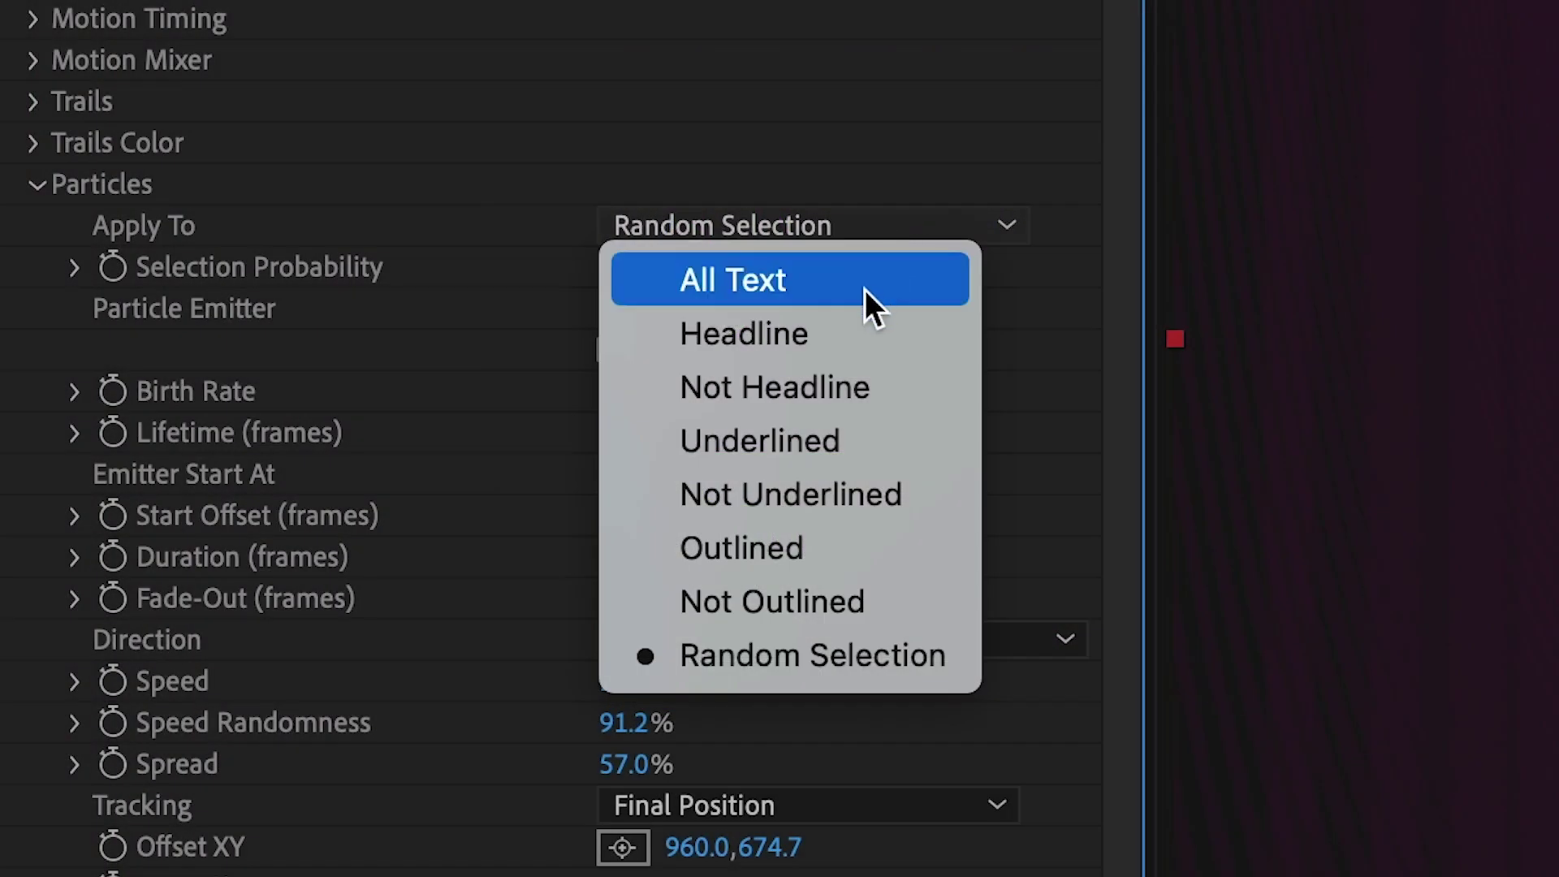
# Step: Emit larger particles from All Text, set Rotation Y to 81°, and set Font Resolution to Original
pyautogui.click(873, 271)
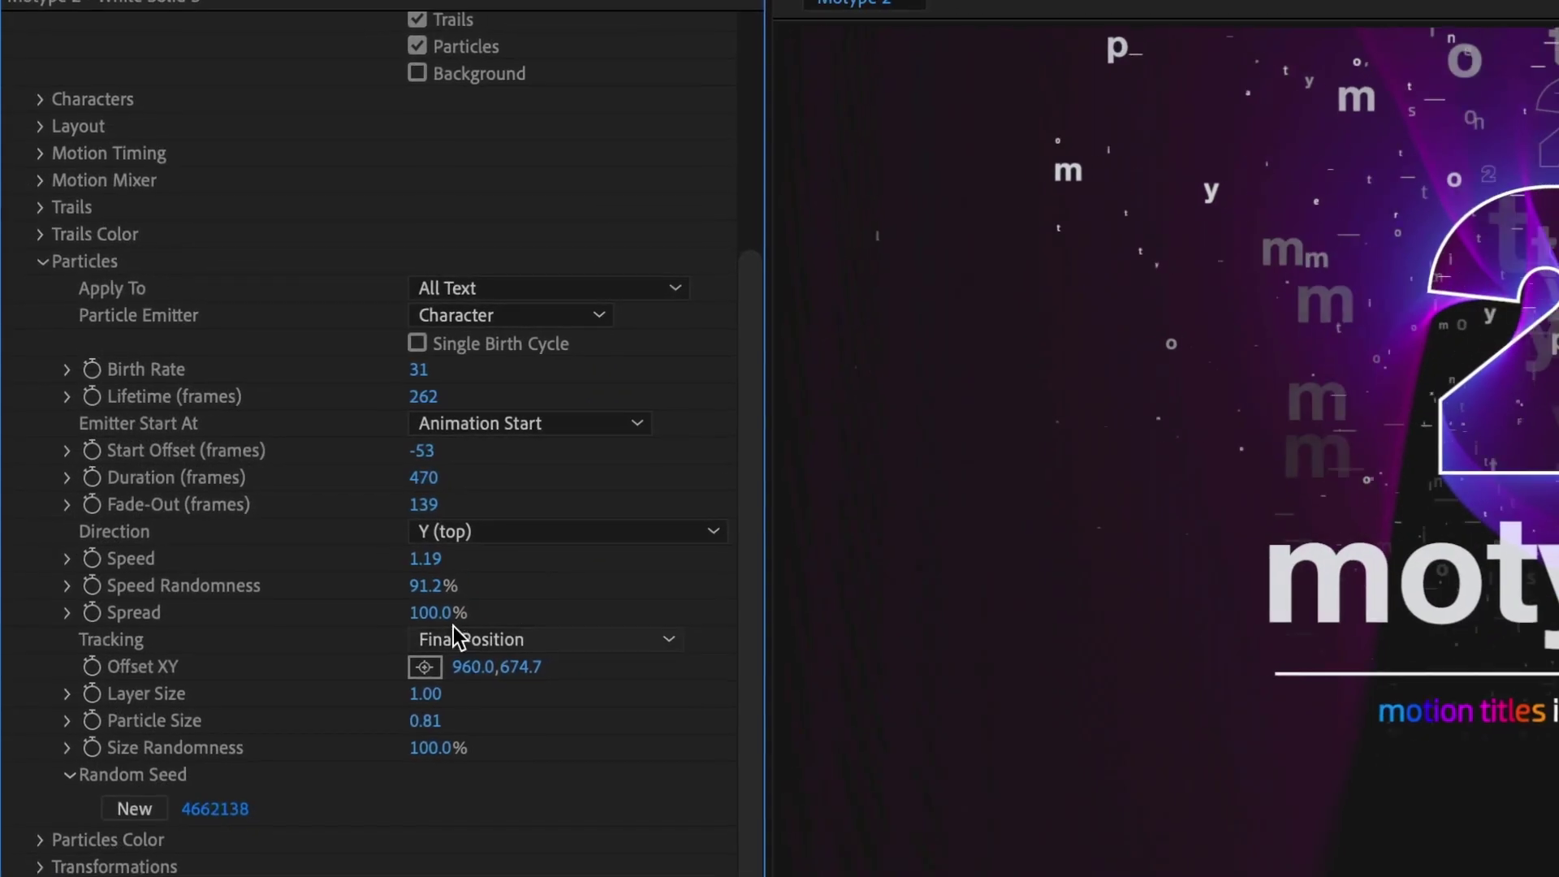
pyautogui.moveTo(414, 715); pyautogui.dragTo(508, 690)
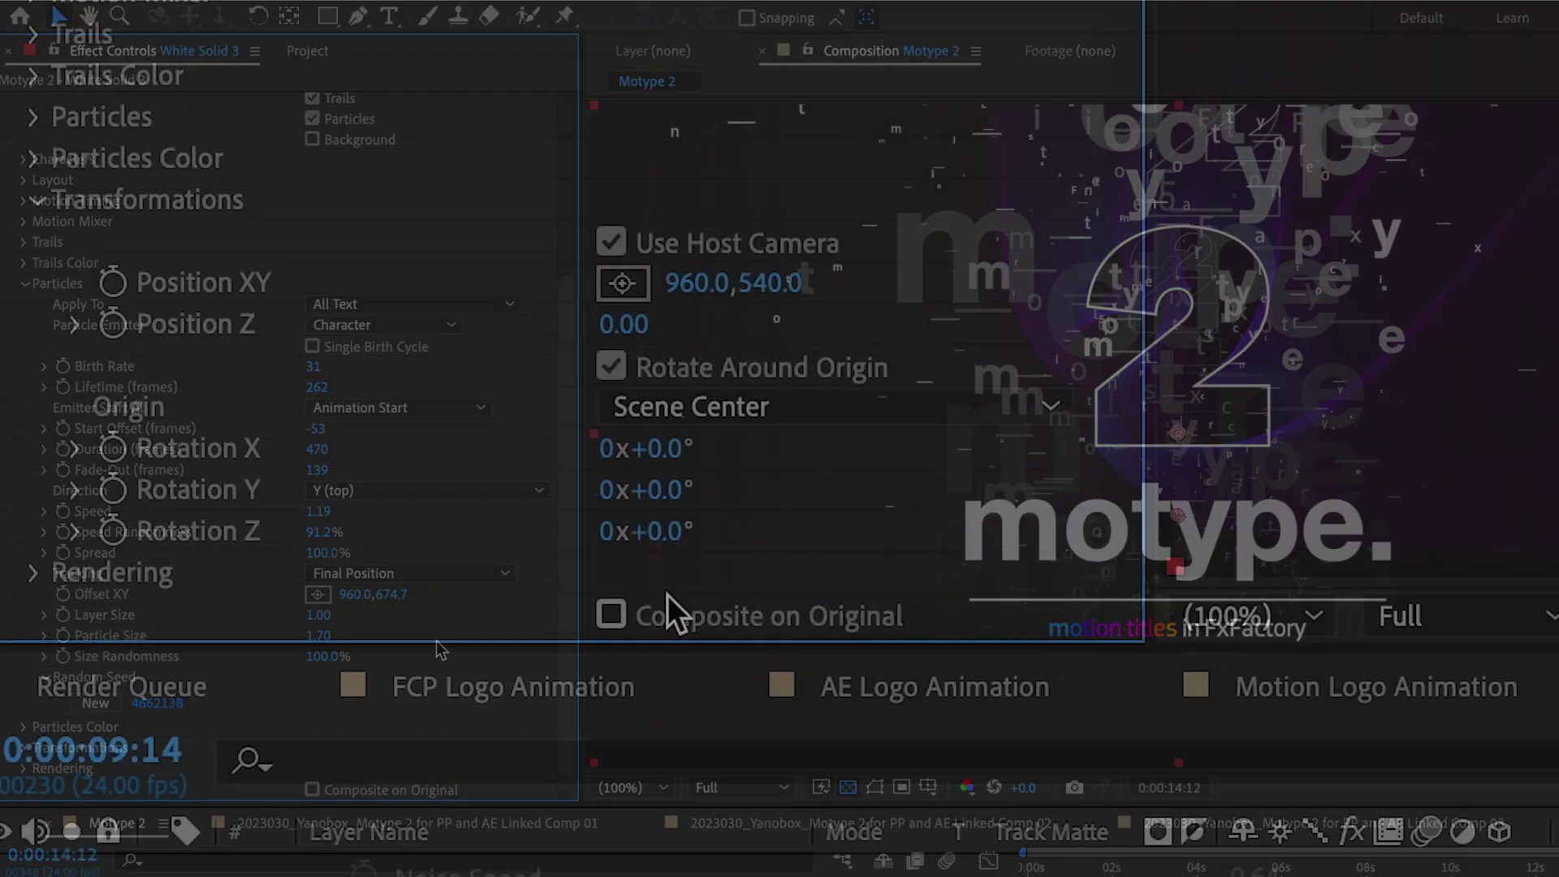
pyautogui.moveTo(679, 502); pyautogui.dragTo(904, 515)
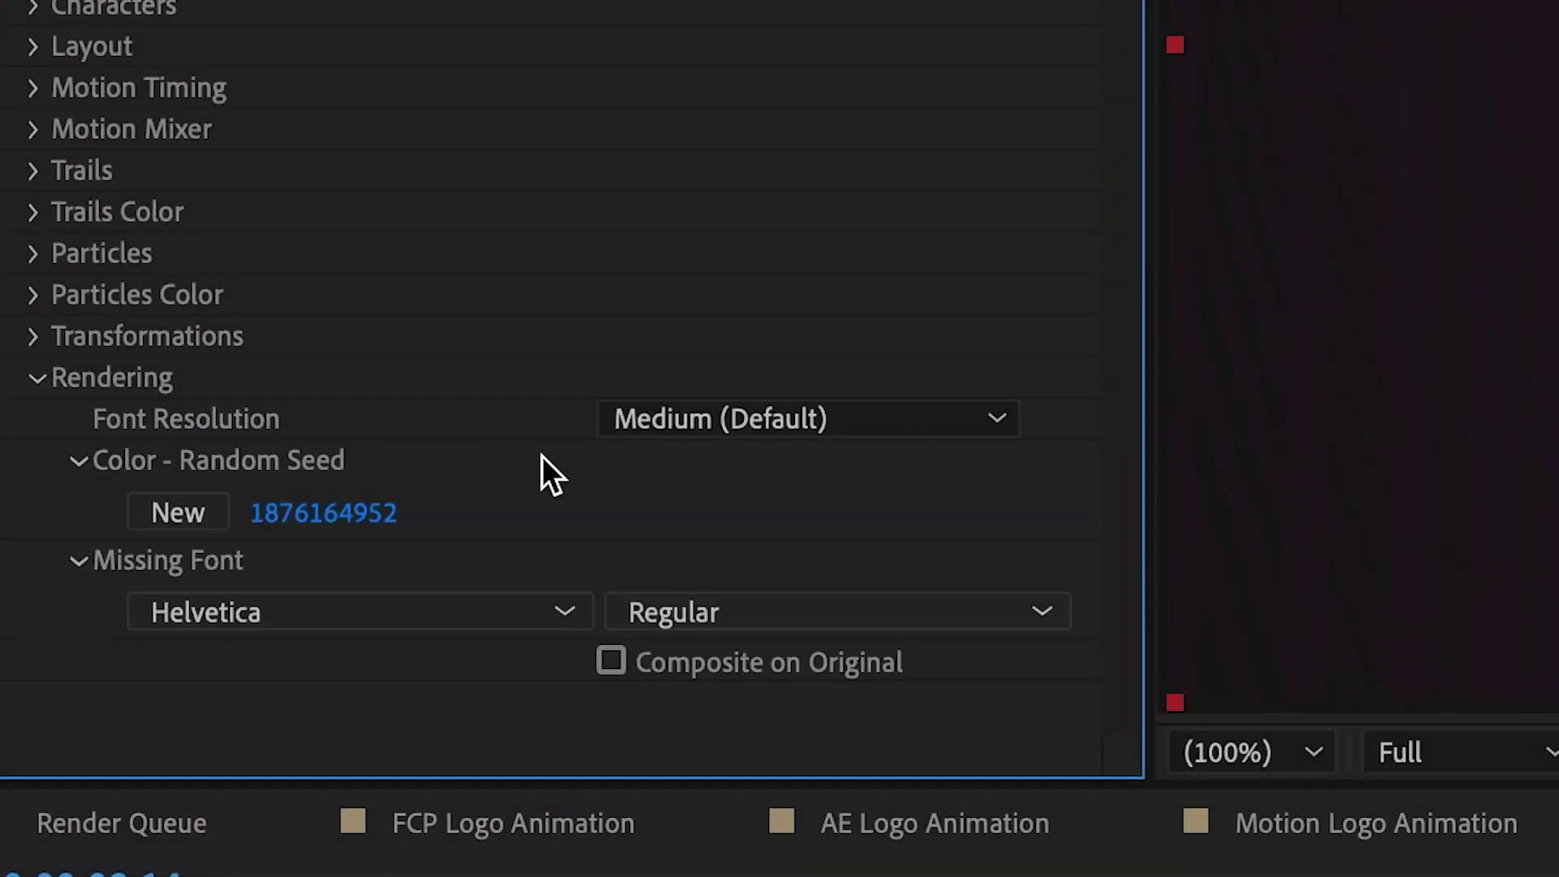
pyautogui.click(786, 423)
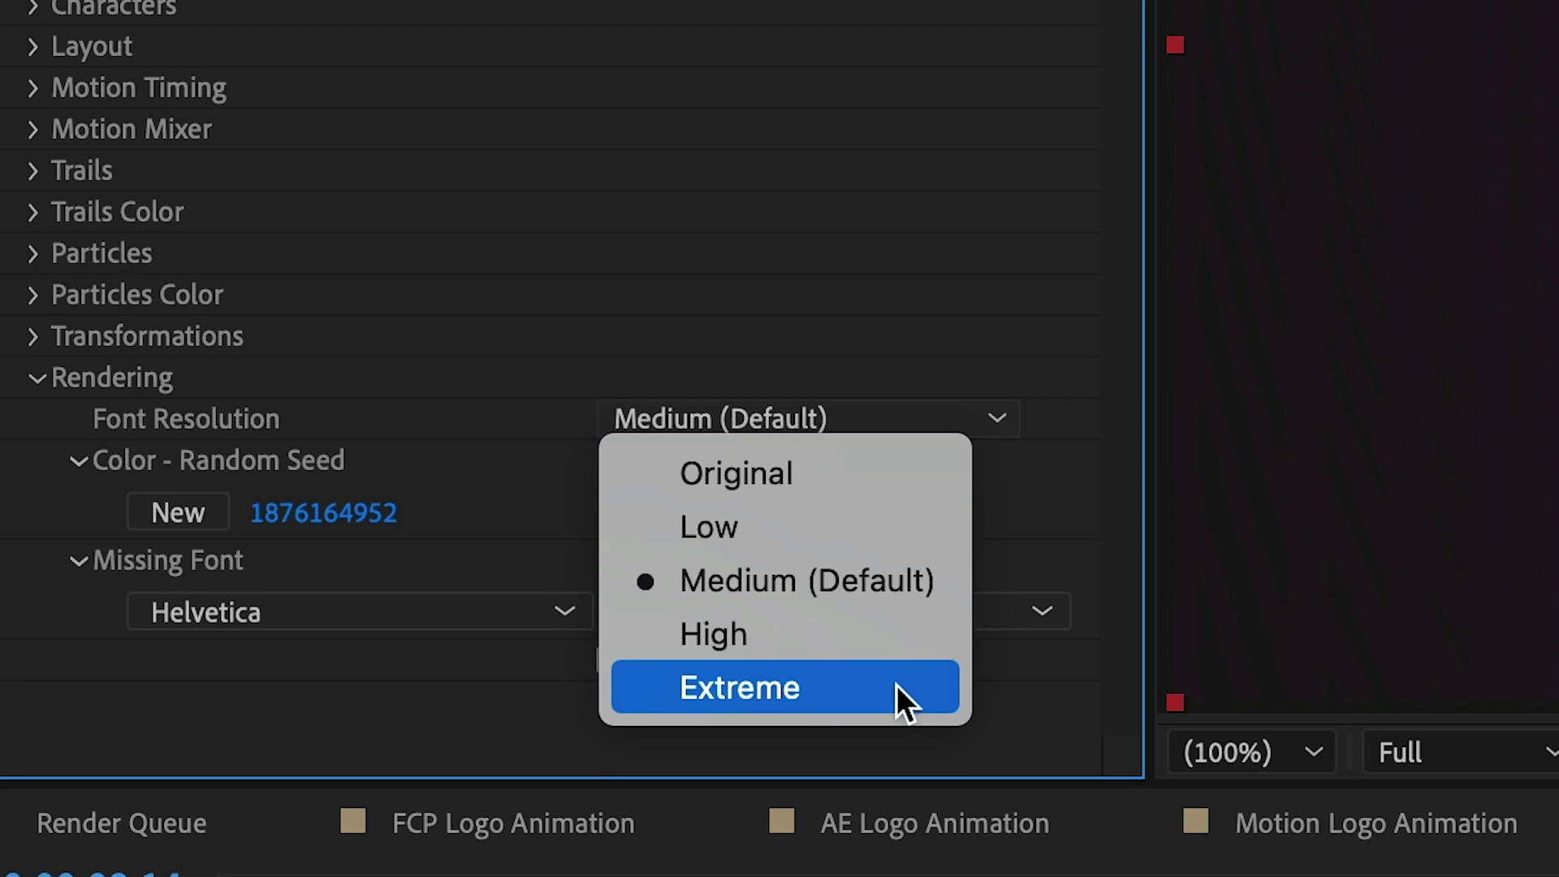
pyautogui.click(894, 483)
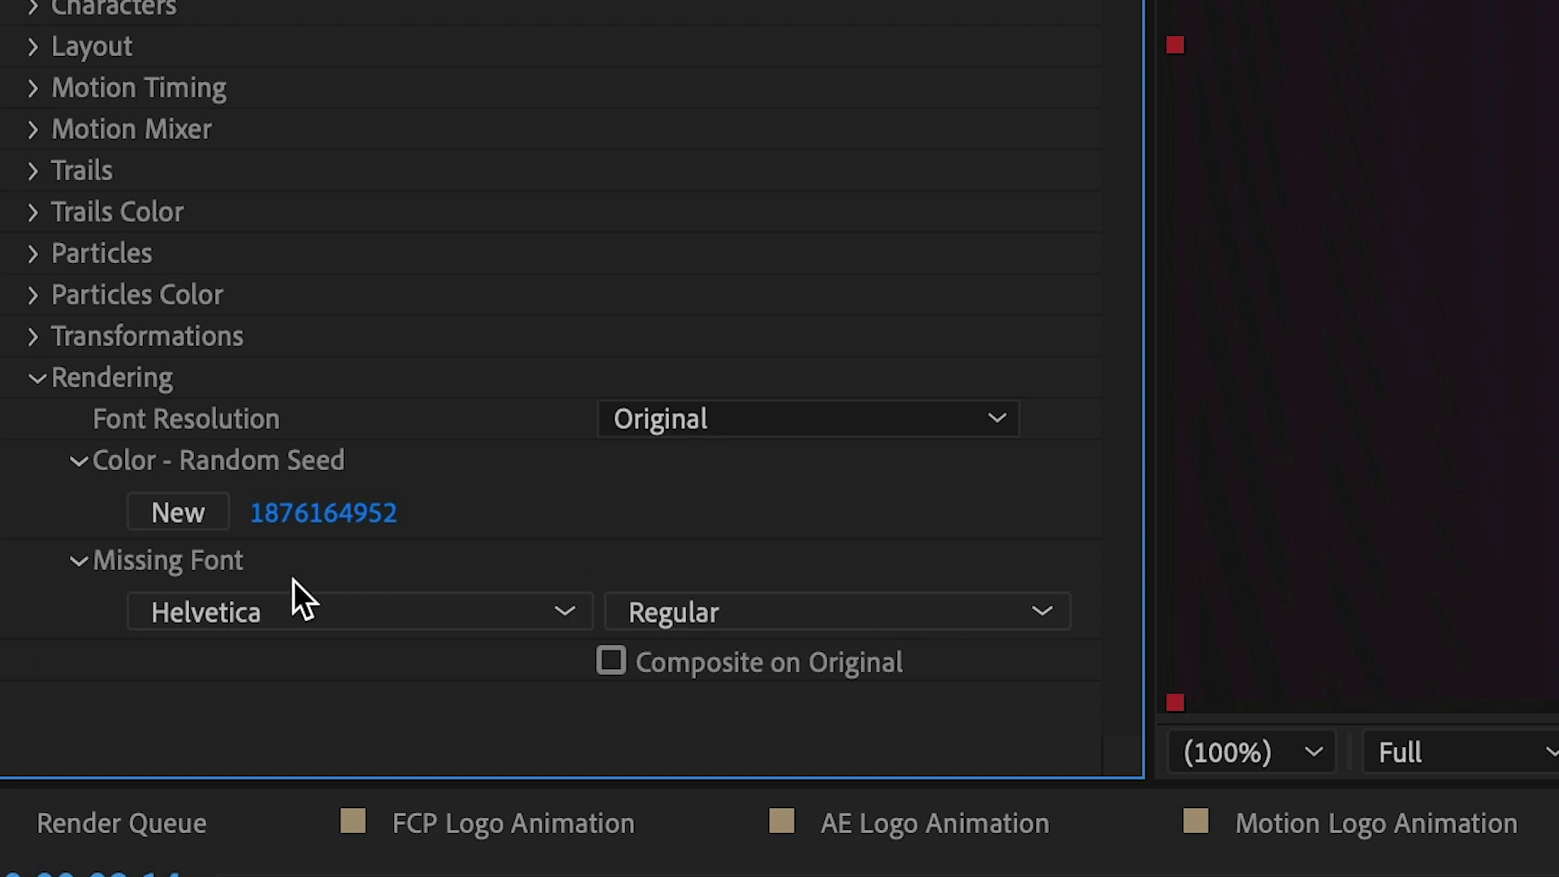
# Step: Save the current Motype 2 settings as the preset MyPreset.fxpreset
pyautogui.click(692, 224)
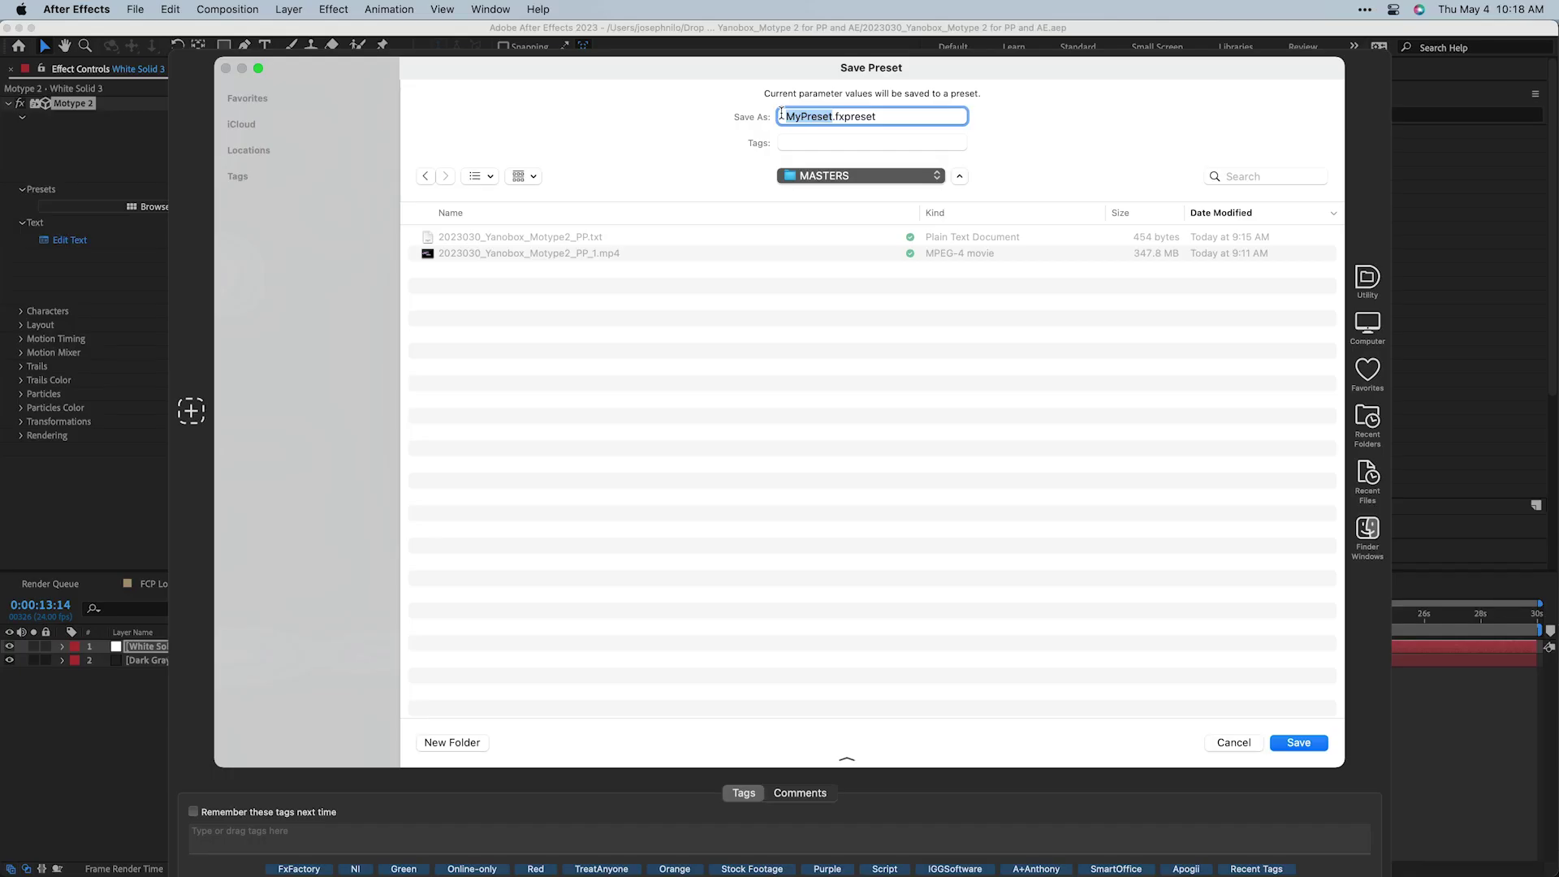
pyautogui.write('MyPreset')
pyautogui.click(1303, 742)
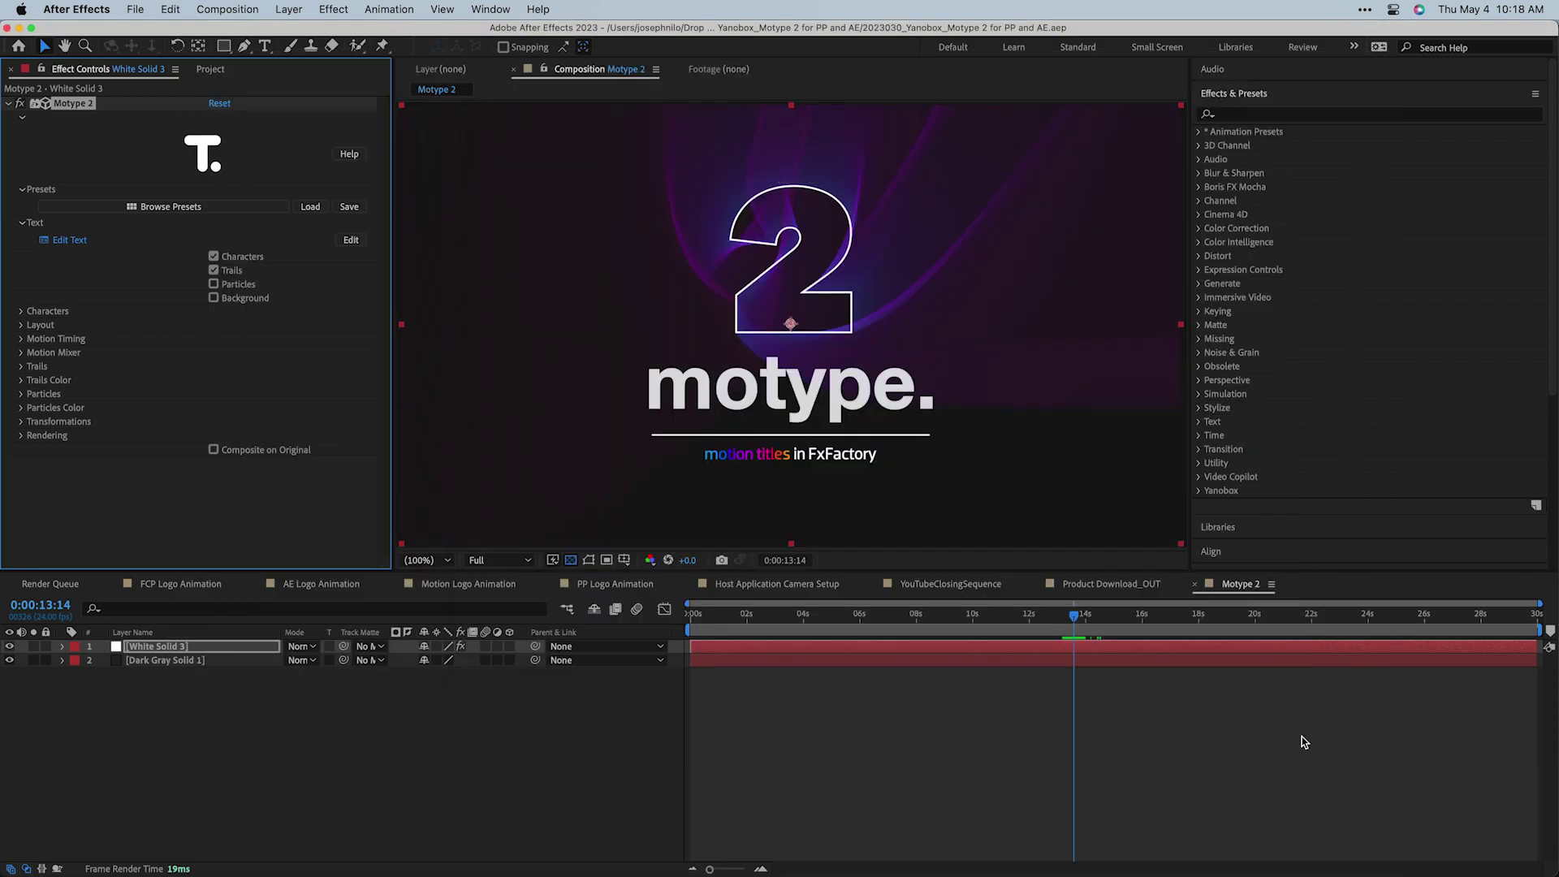